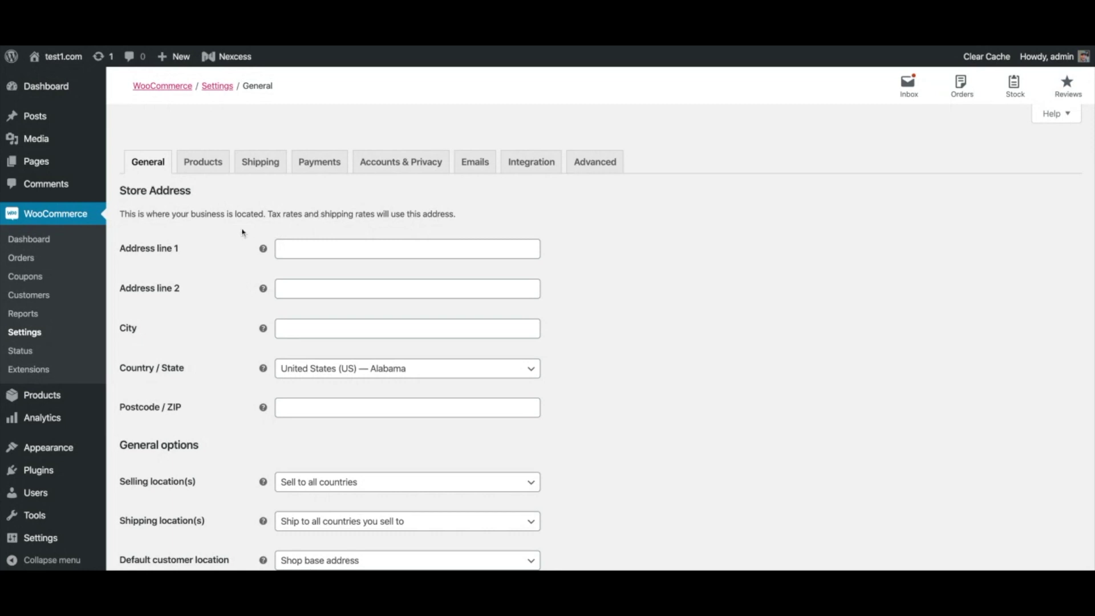
scroll(256, 245, down, 2)
scroll(251, 244, down, 2)
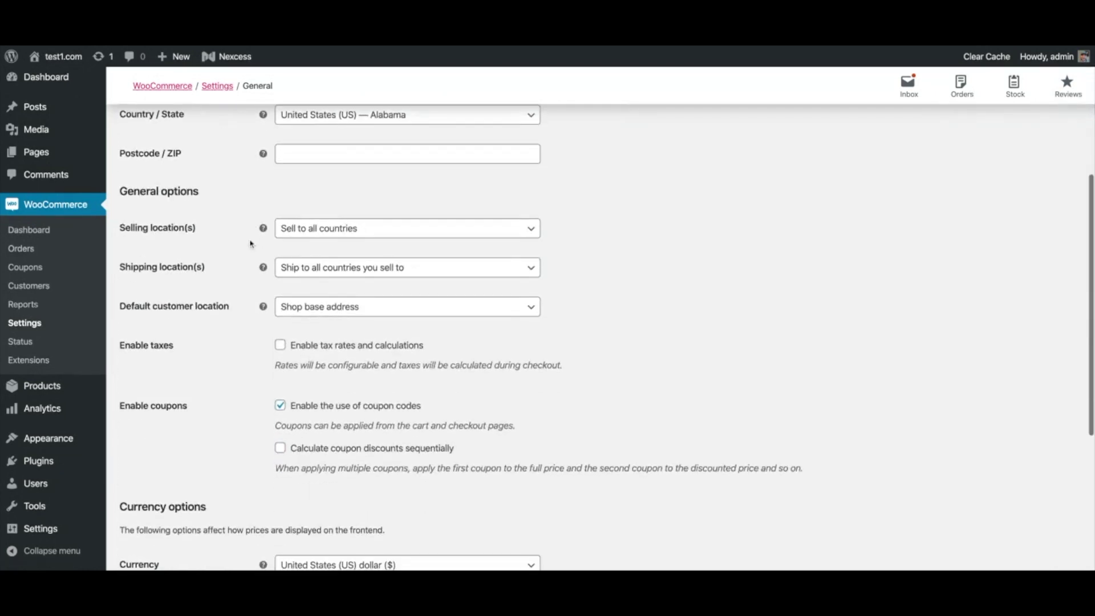
scroll(238, 308, down, 1)
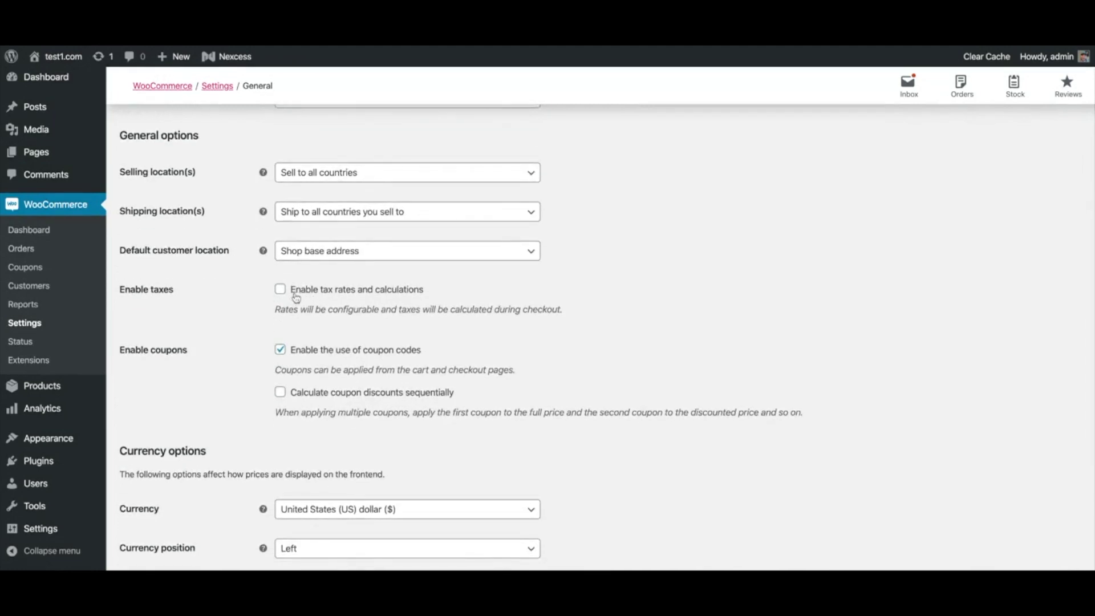
scroll(384, 301, up, 5)
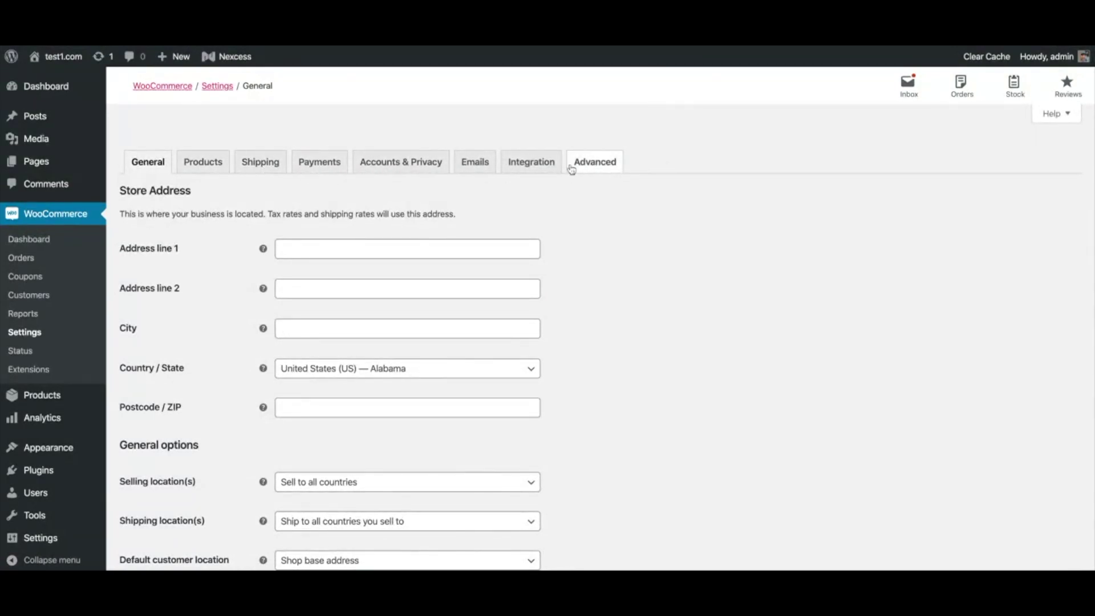
scroll(368, 179, down, 3)
scroll(282, 171, down, 2)
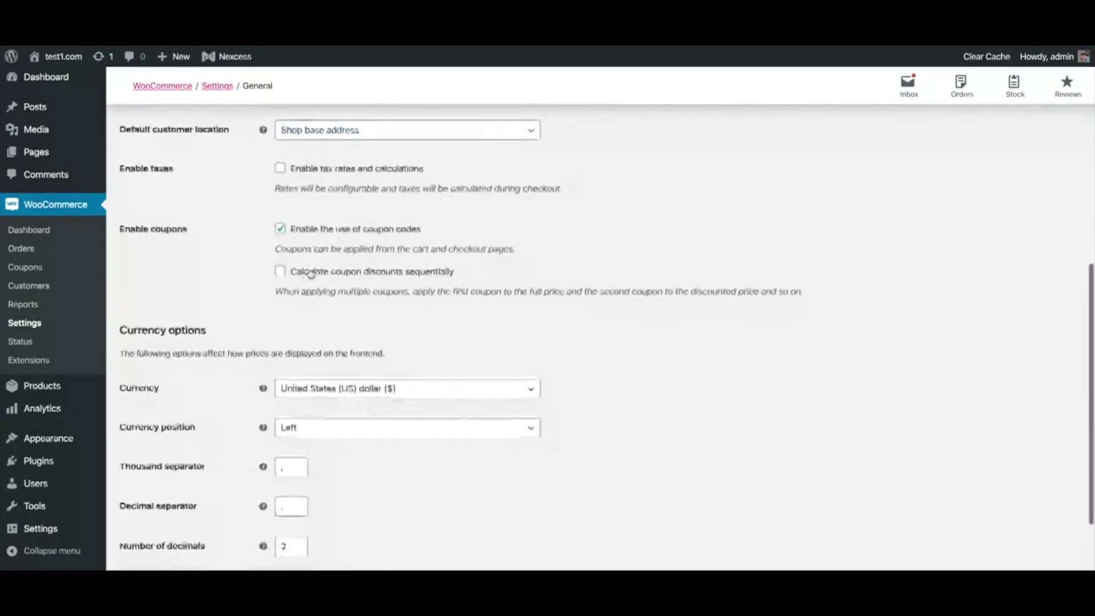
Tick 'Enable tax rates and calculations' and save the General settings.
click(281, 161)
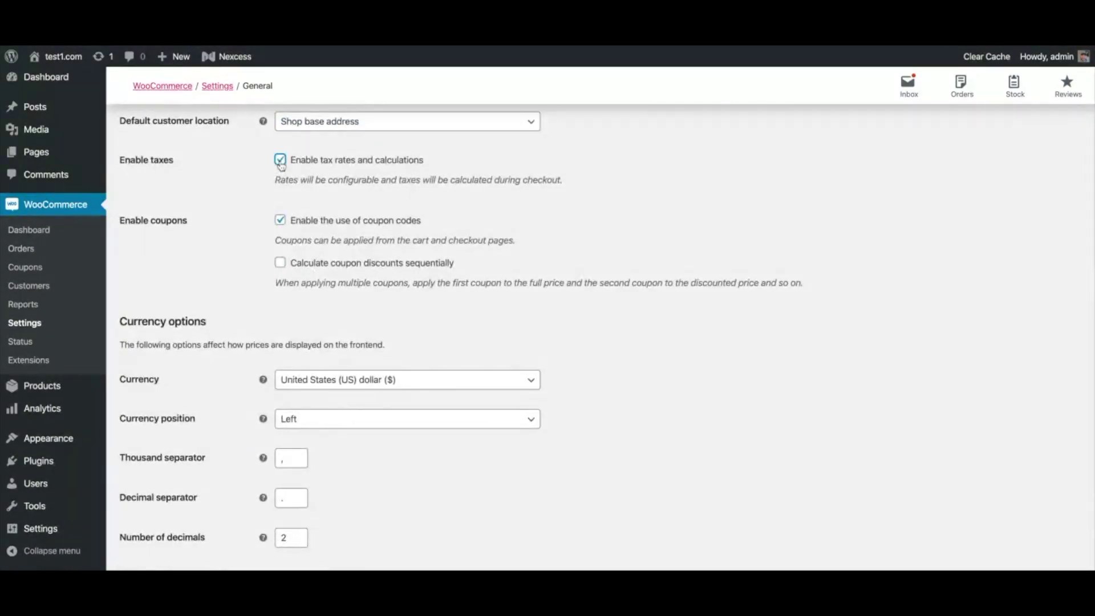
scroll(295, 184, up, 3)
scroll(307, 204, up, 1)
scroll(307, 204, up, 2)
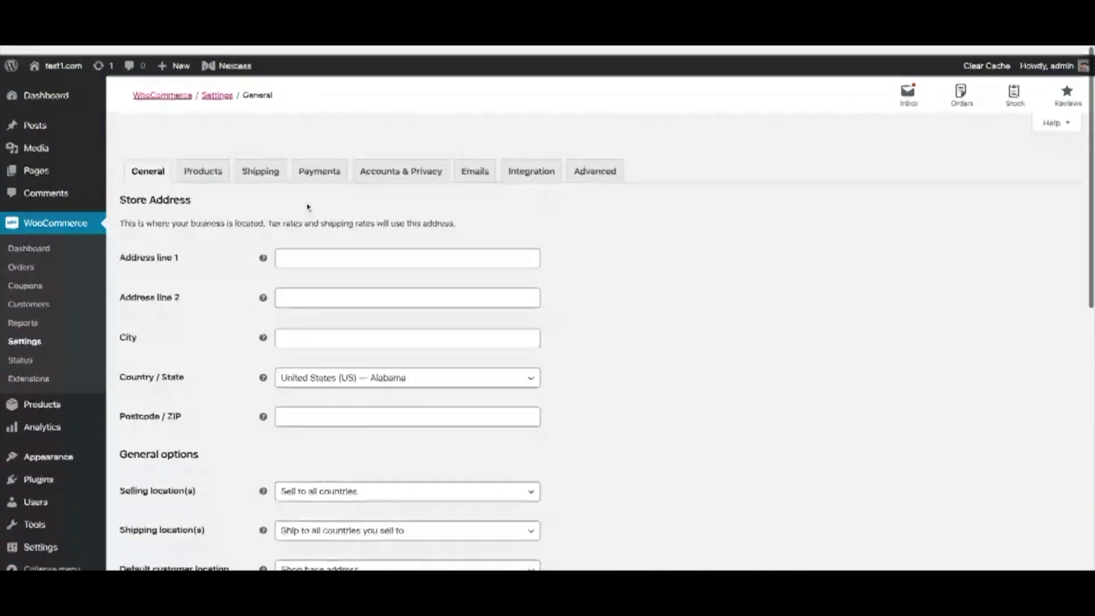
scroll(219, 240, down, 6)
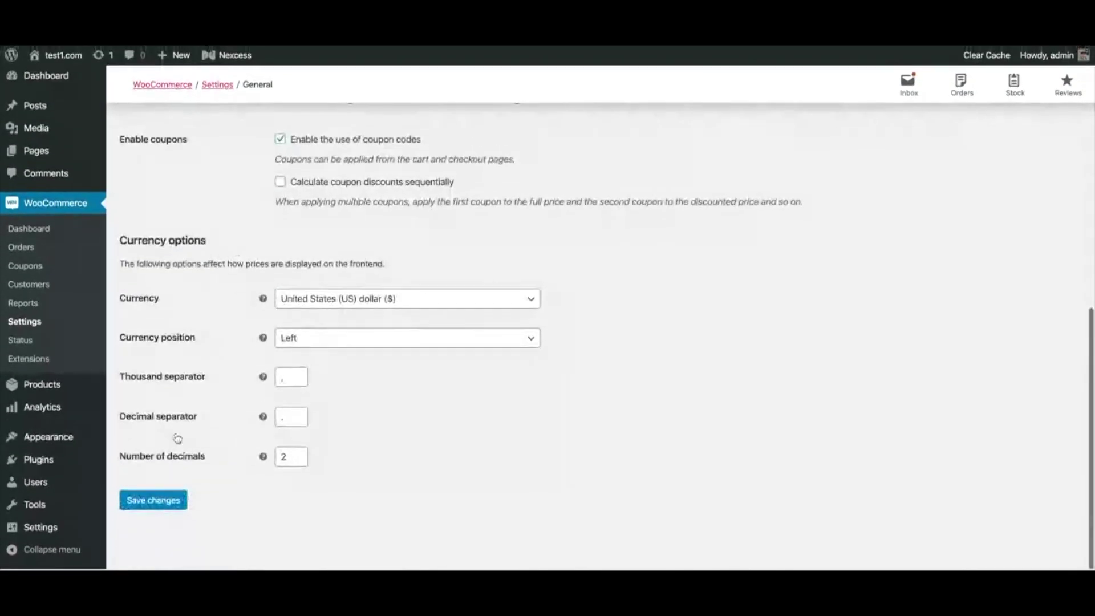
click(150, 506)
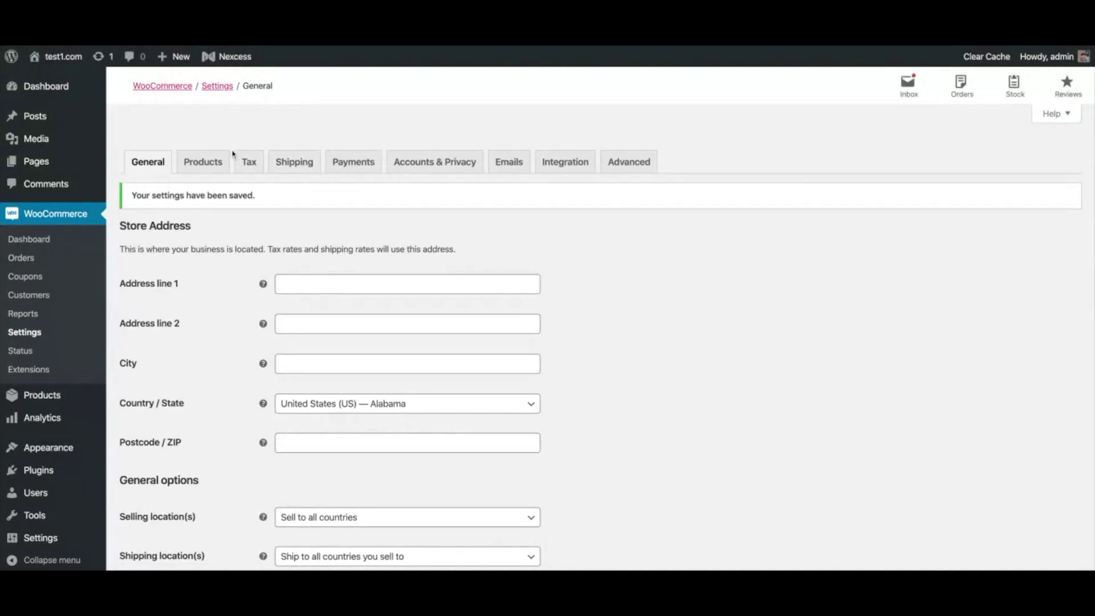
Open the Super awesome t-shirt in the storefront and add it to the cart.
click(249, 162)
click(152, 162)
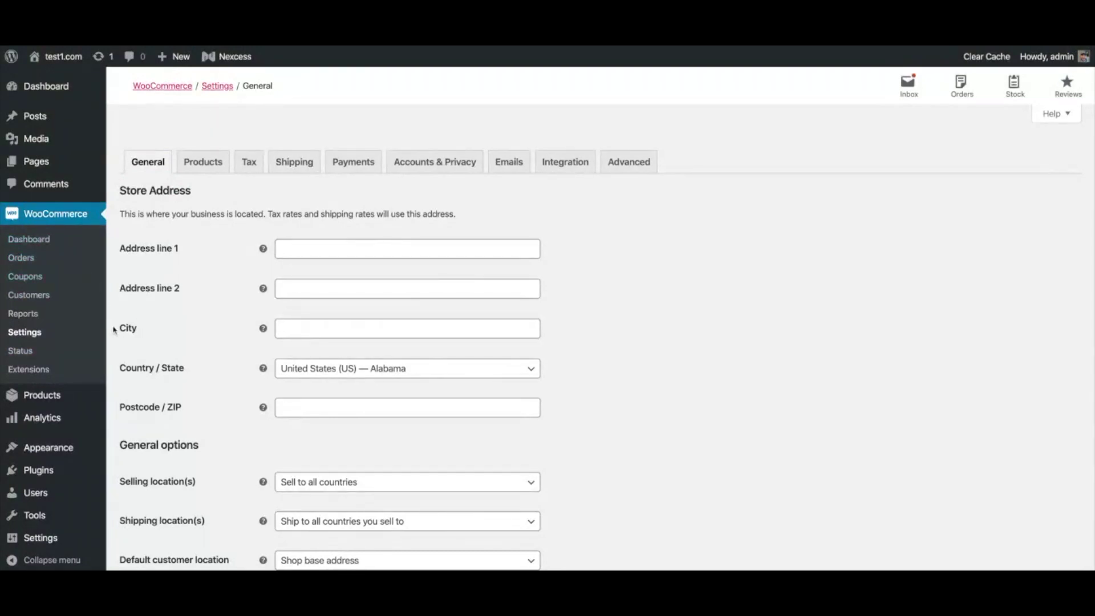
mouse_move(43, 395)
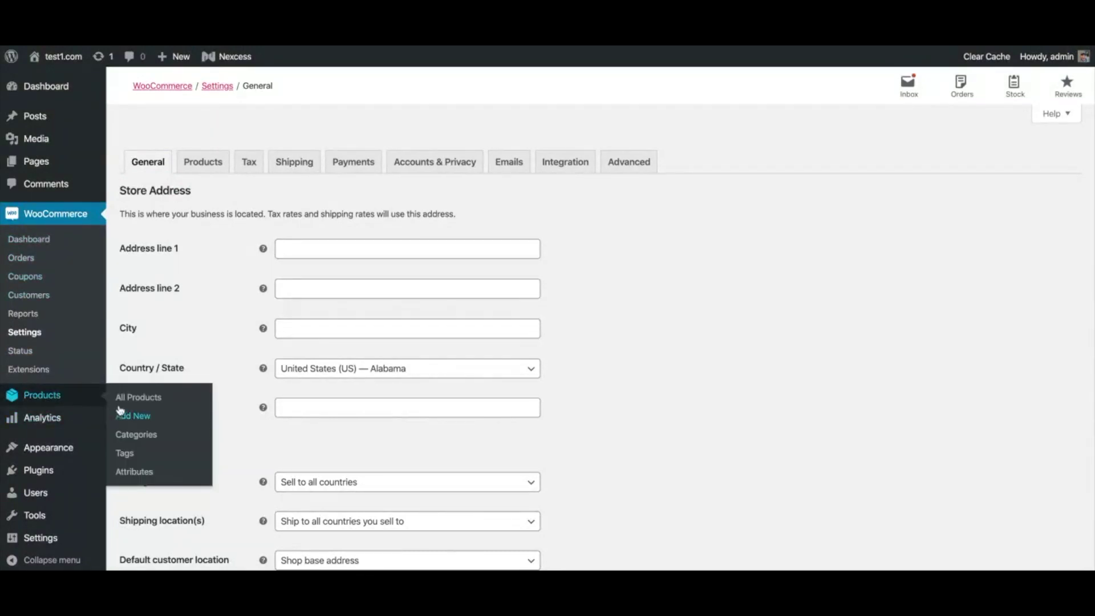
click(127, 398)
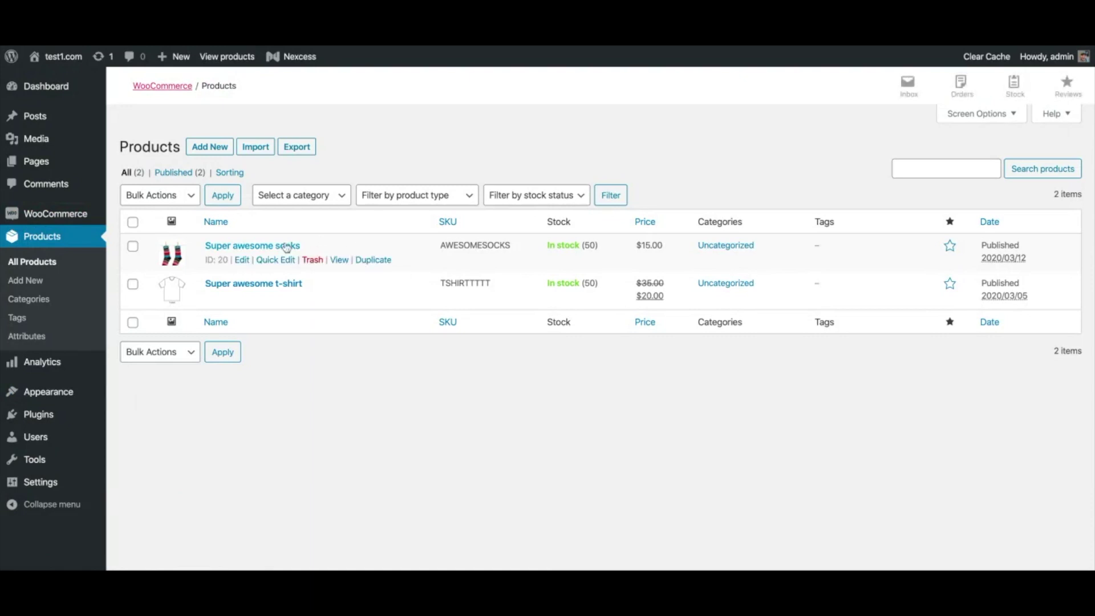
mouse_move(282, 289)
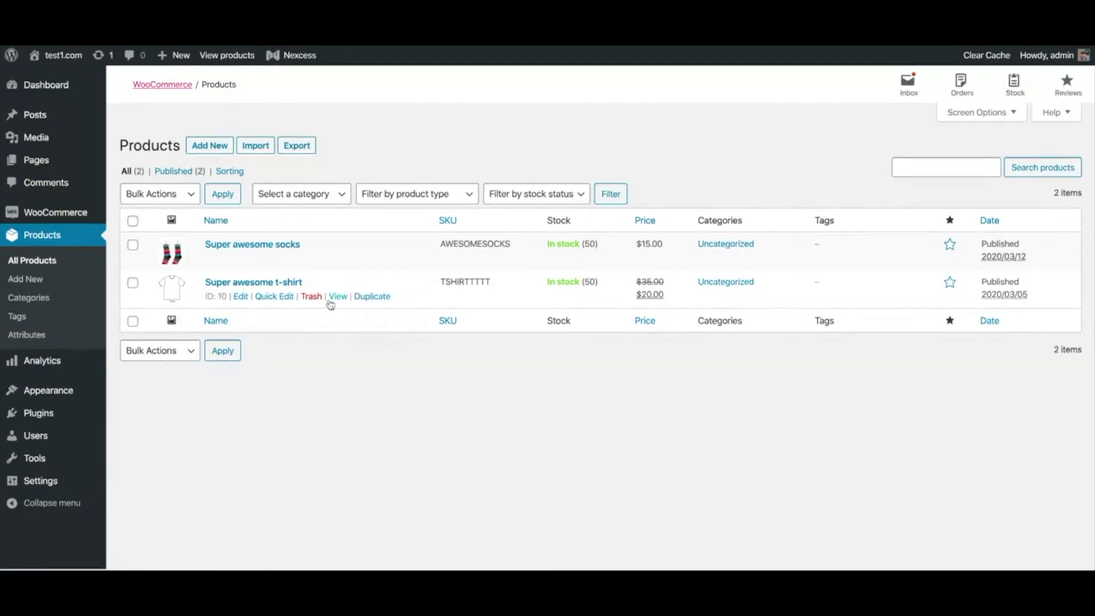
click(336, 298)
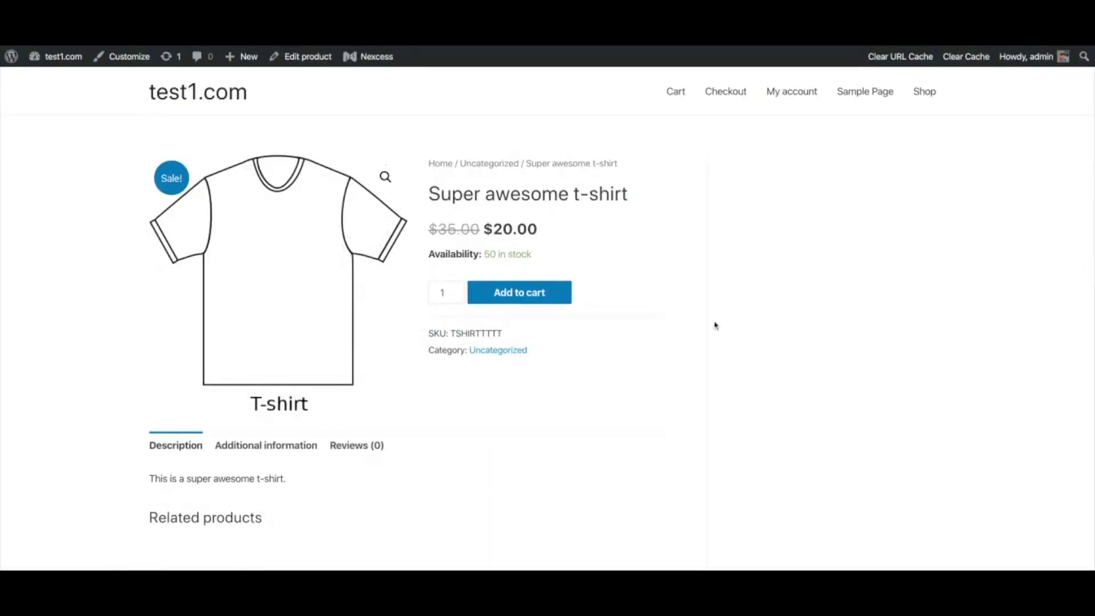
scroll(715, 325, down, 3)
scroll(696, 311, up, 3)
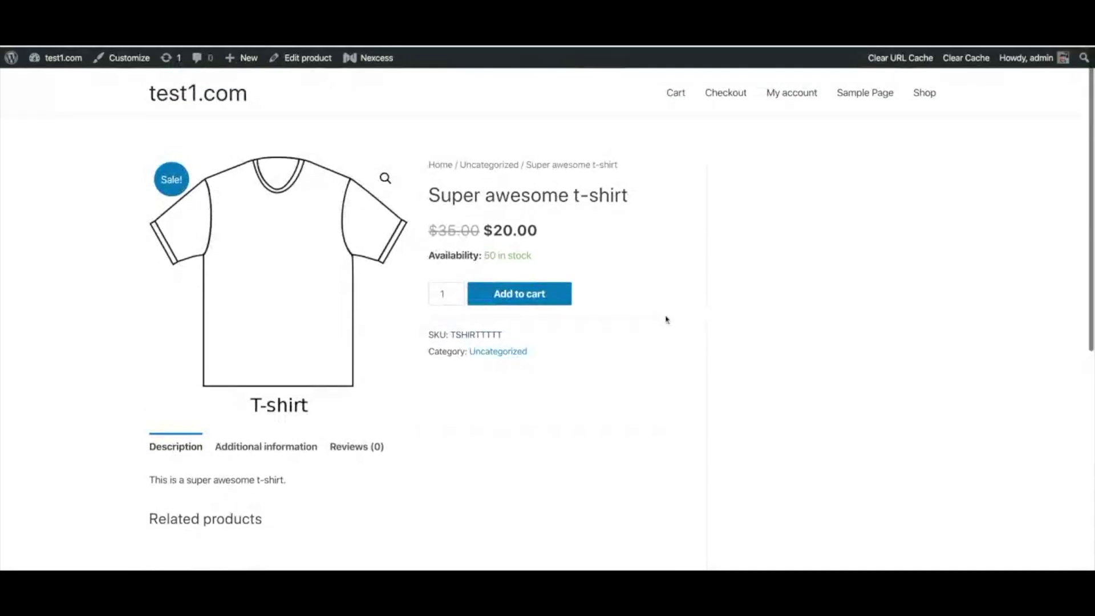
click(530, 294)
Check the cart and checkout, confirming a $55 total with no tax, then return to the Dashboard.
click(576, 181)
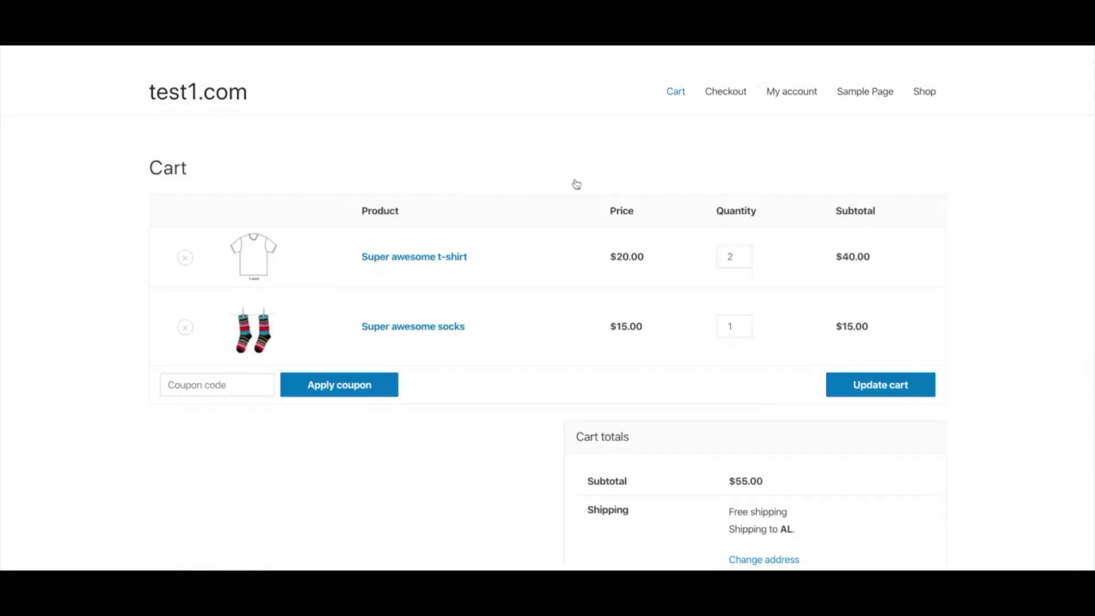
scroll(778, 275, down, 1)
scroll(778, 276, down, 2)
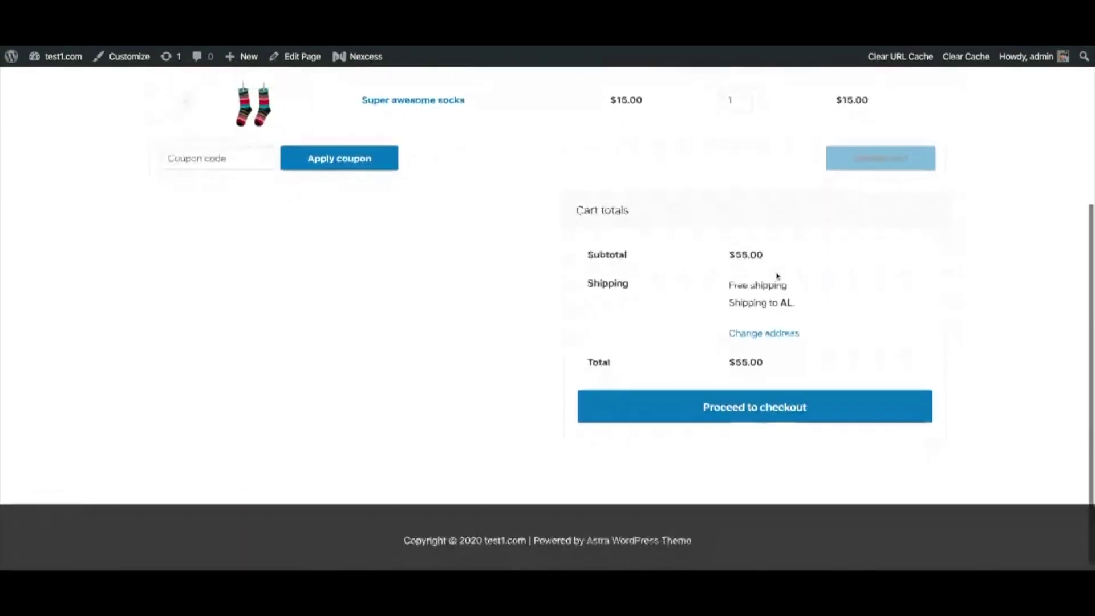
scroll(778, 276, up, 1)
scroll(777, 277, up, 2)
scroll(777, 277, down, 3)
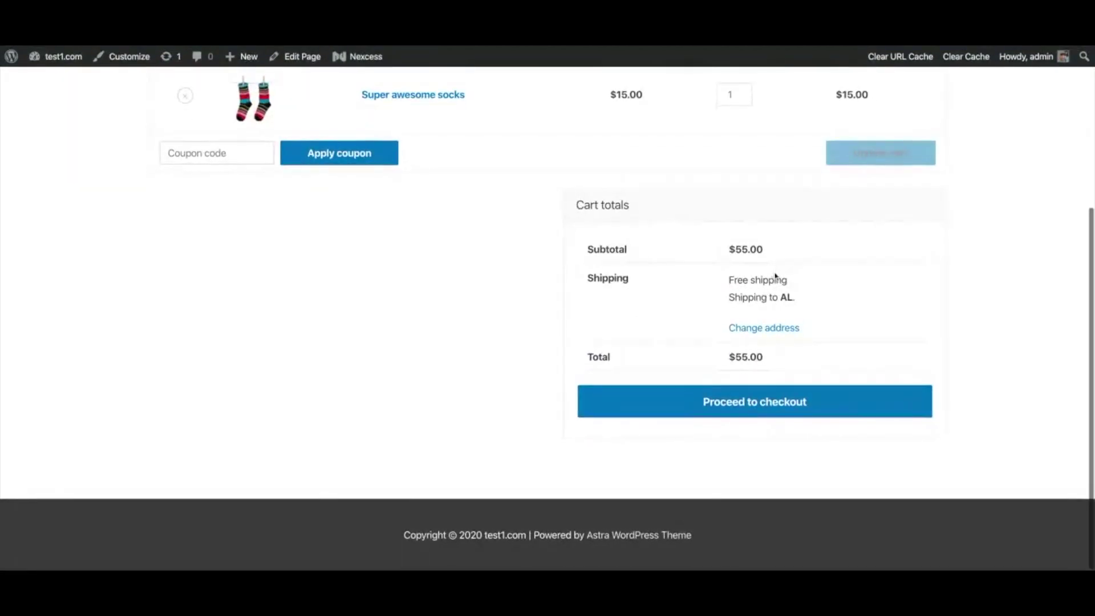
scroll(768, 240, up, 1)
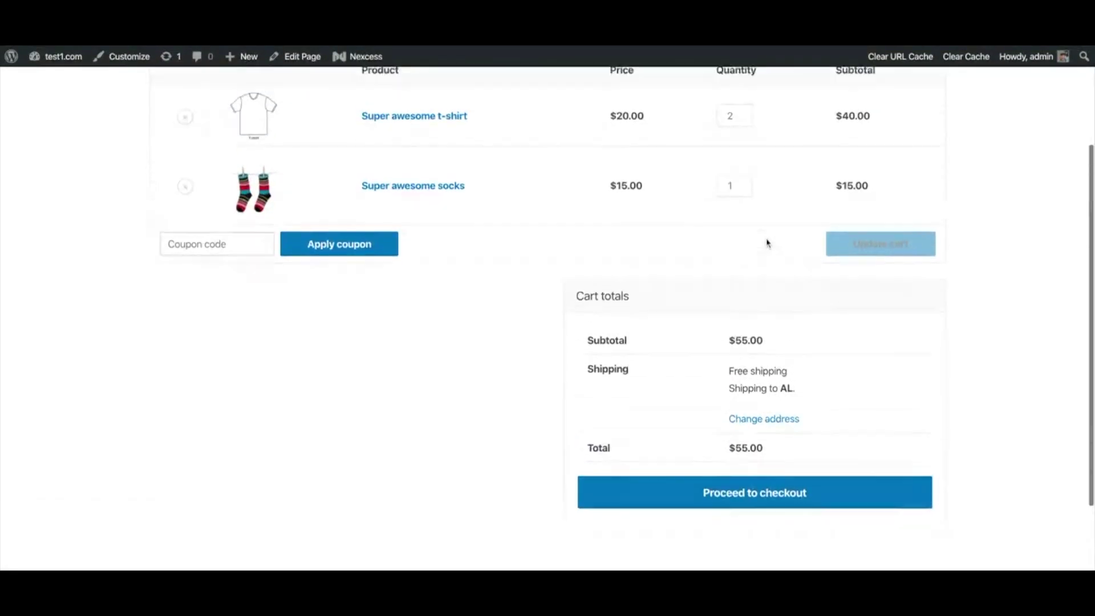
scroll(767, 240, up, 1)
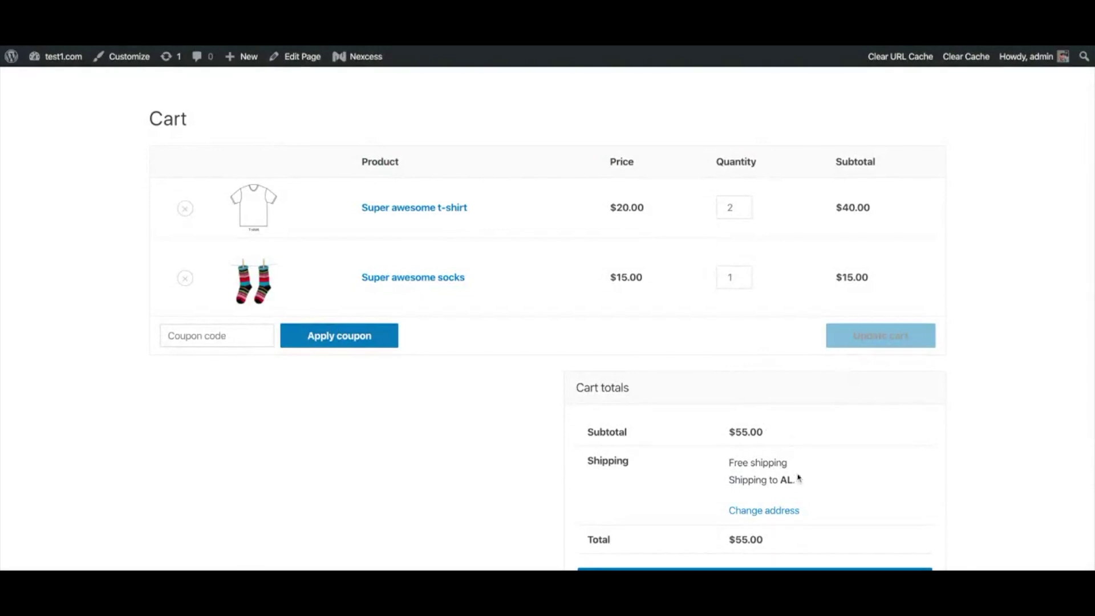
scroll(740, 475, down, 3)
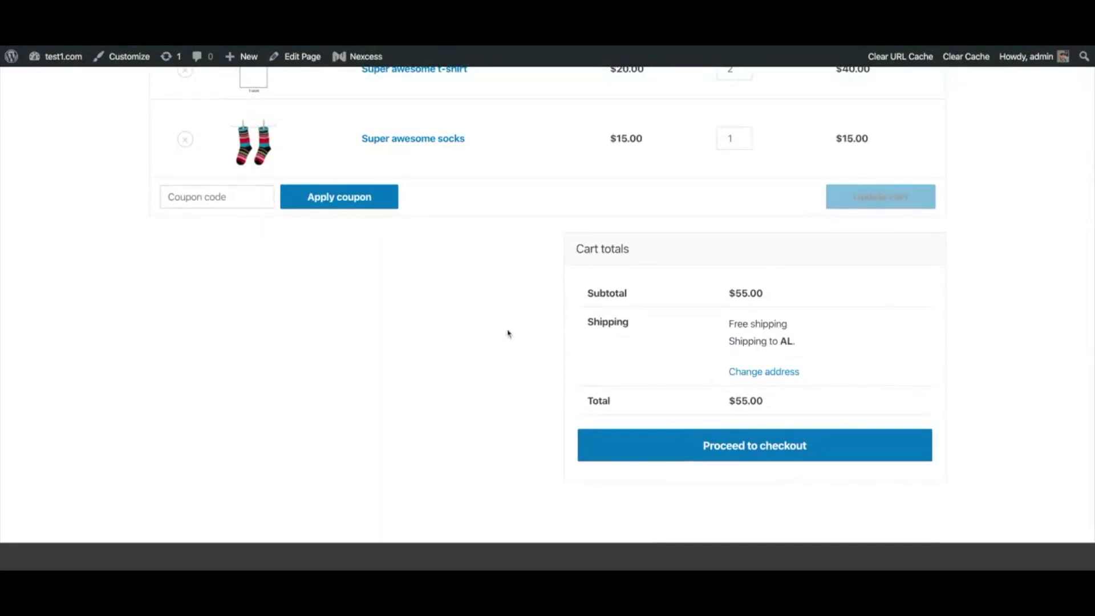
scroll(509, 333, up, 3)
scroll(747, 456, down, 3)
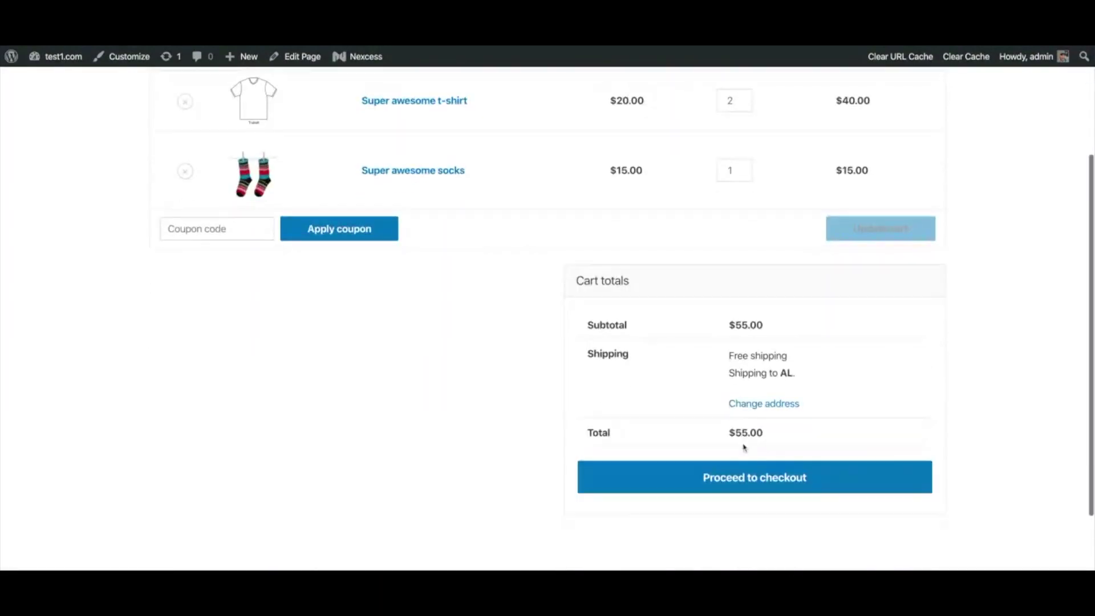
click(695, 487)
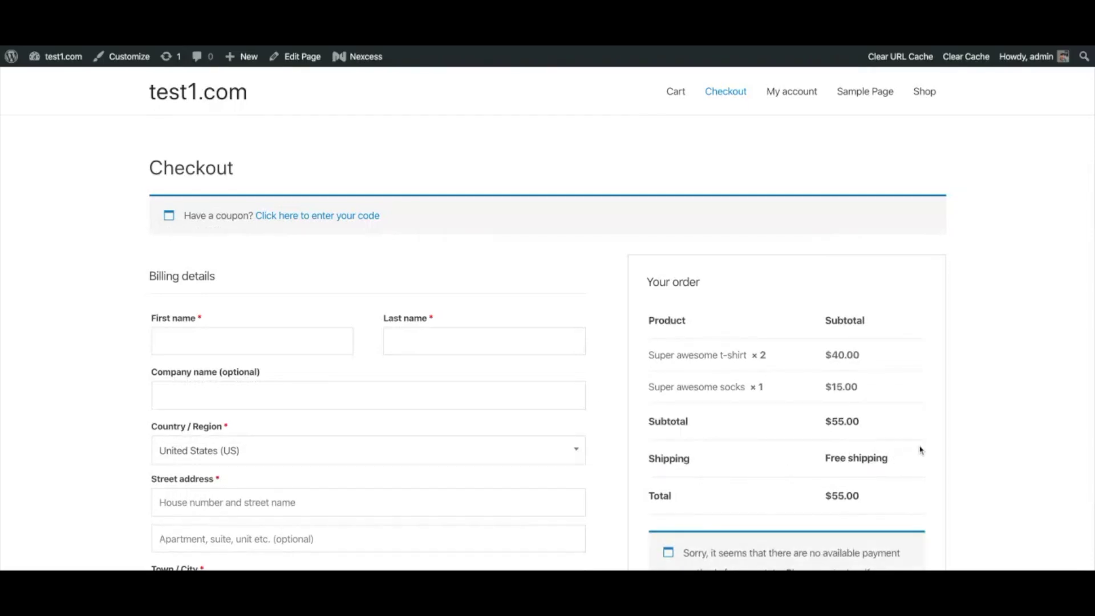
scroll(902, 442, down, 3)
scroll(900, 443, up, 3)
click(62, 60)
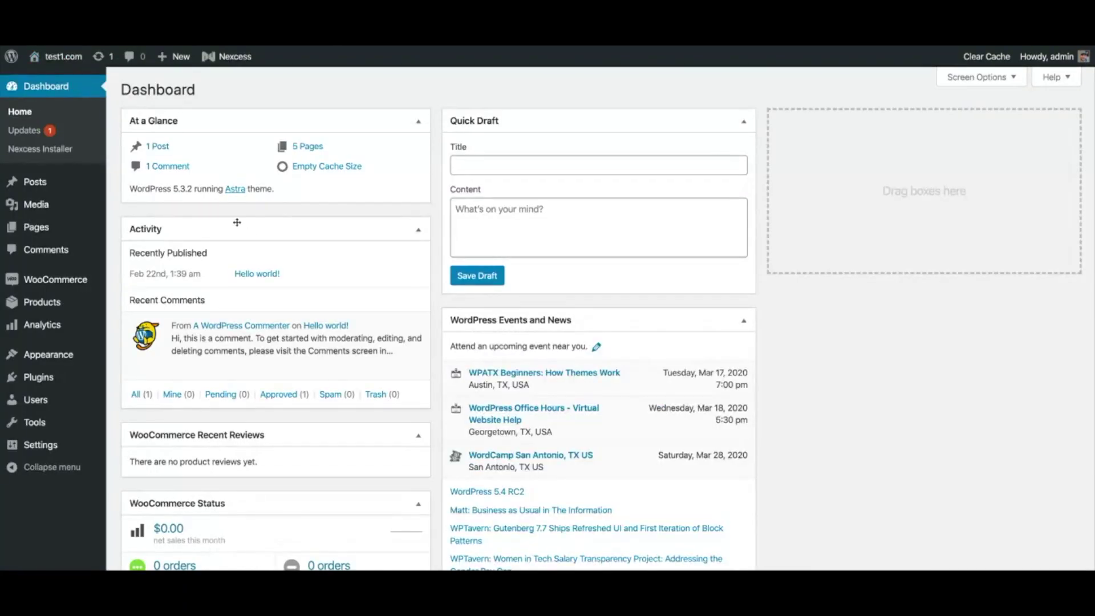
mouse_move(55, 280)
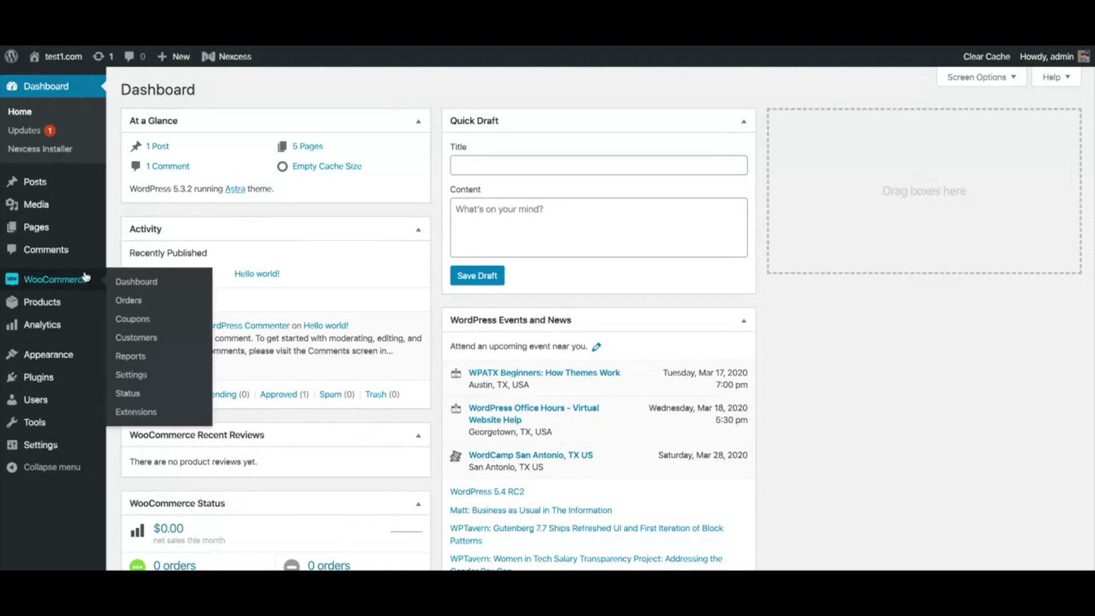
Add and save a standard tax rate row with state code TX and rate 6.5%.
click(135, 375)
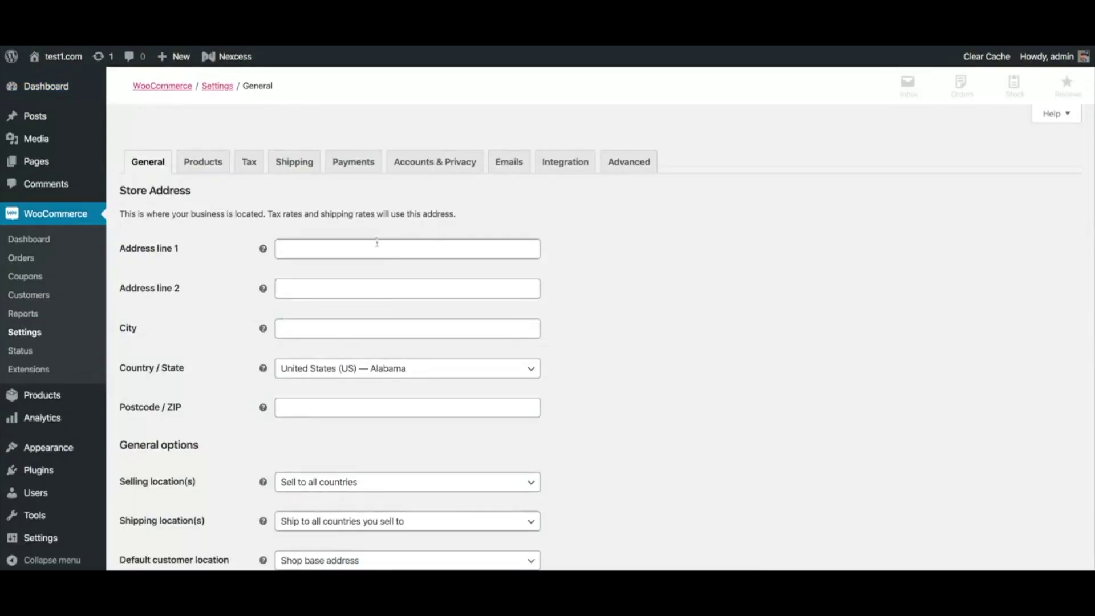
click(248, 164)
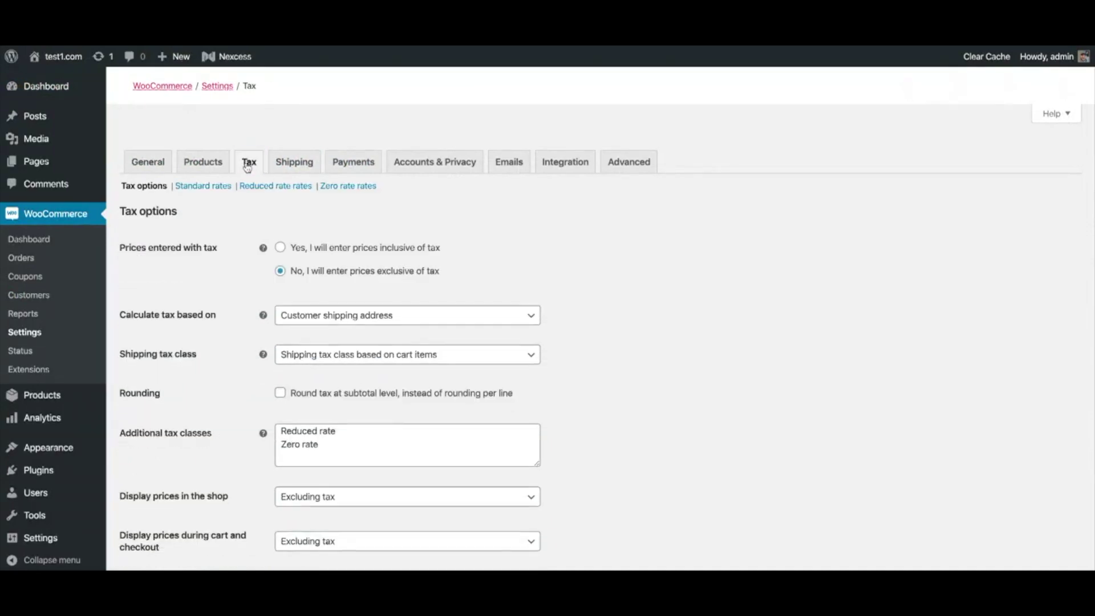
click(205, 186)
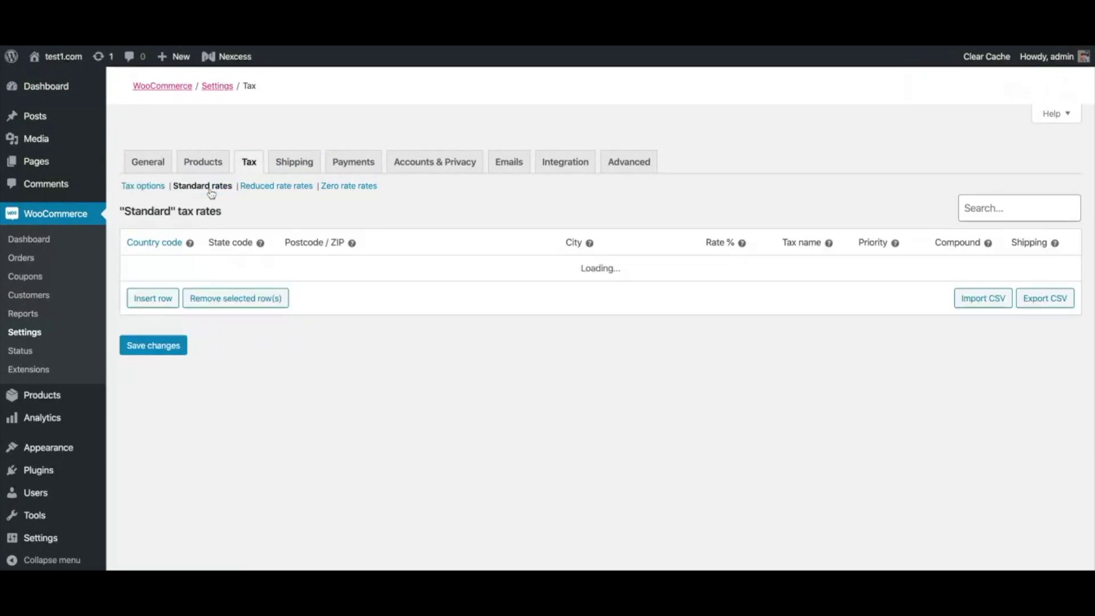
click(152, 298)
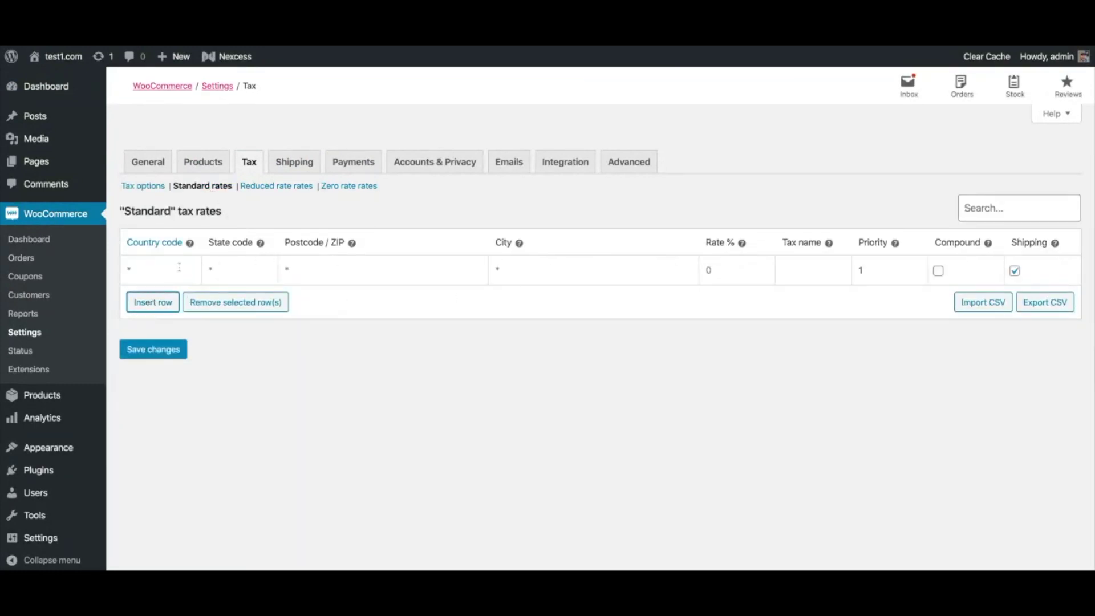
click(227, 269)
text(TX)
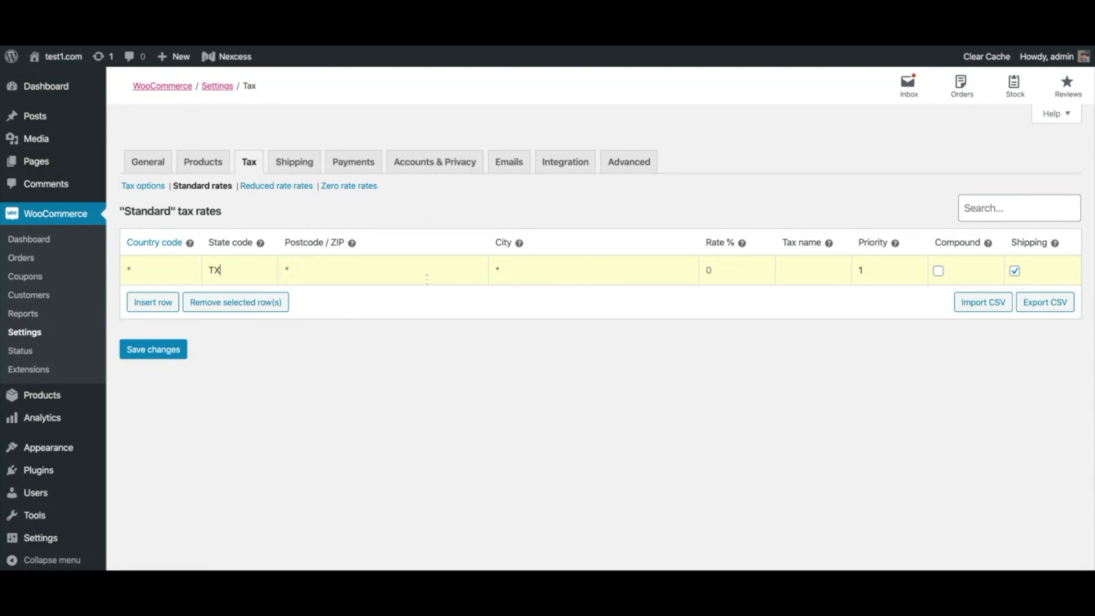
click(356, 274)
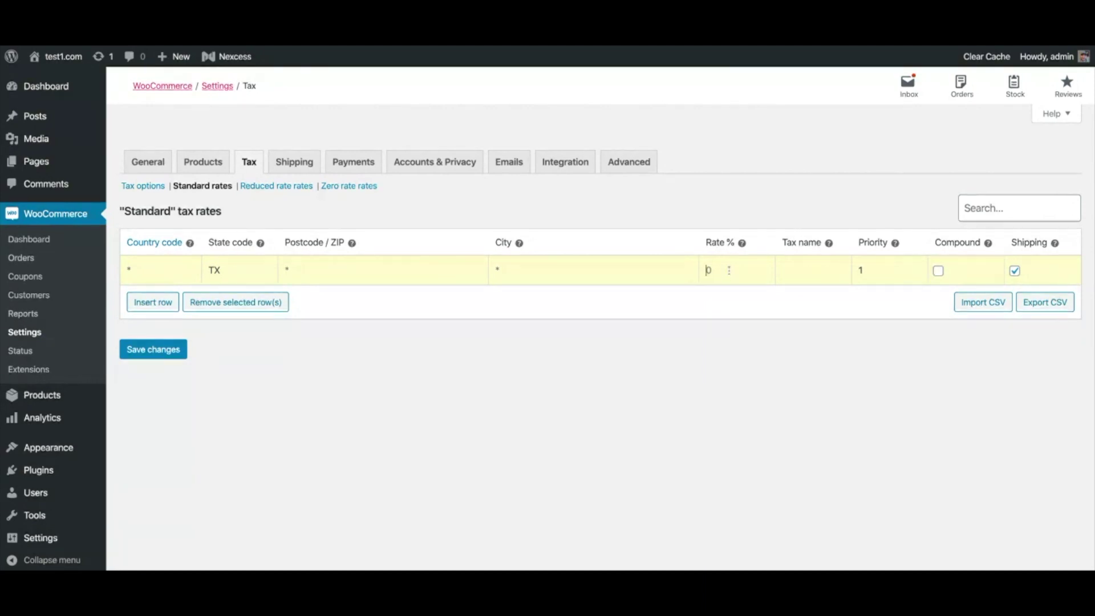
text(6.5)
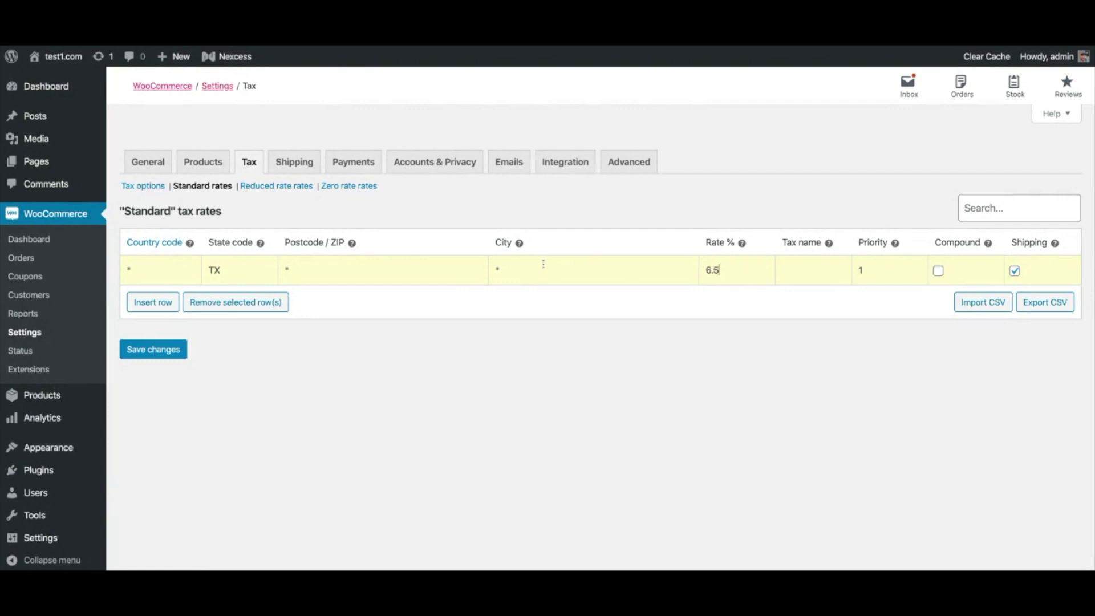
click(128, 349)
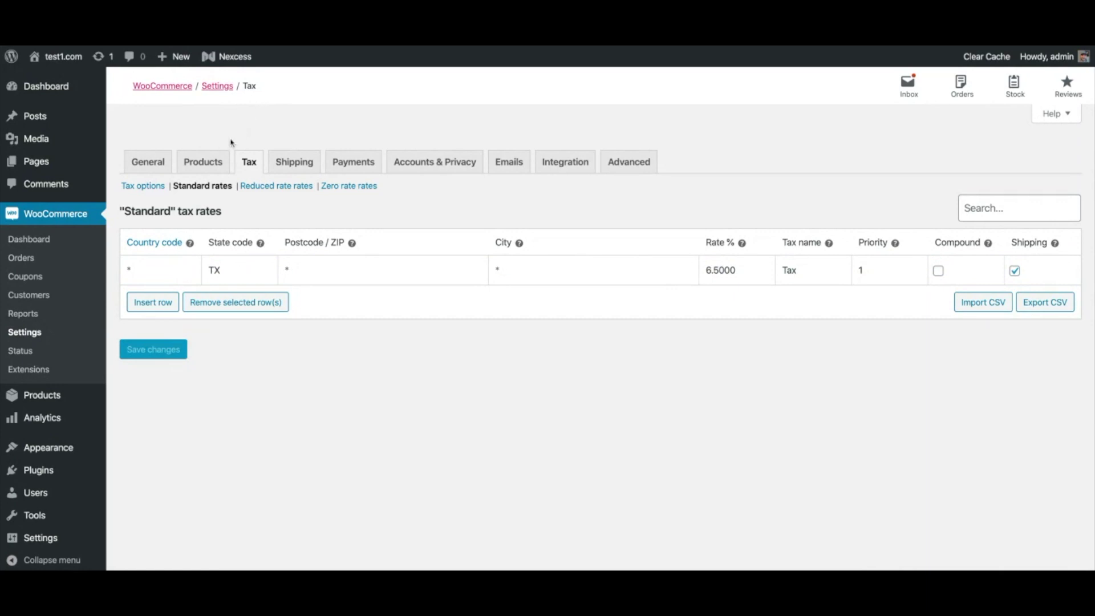
Open the storefront shop and then the cart.
click(53, 57)
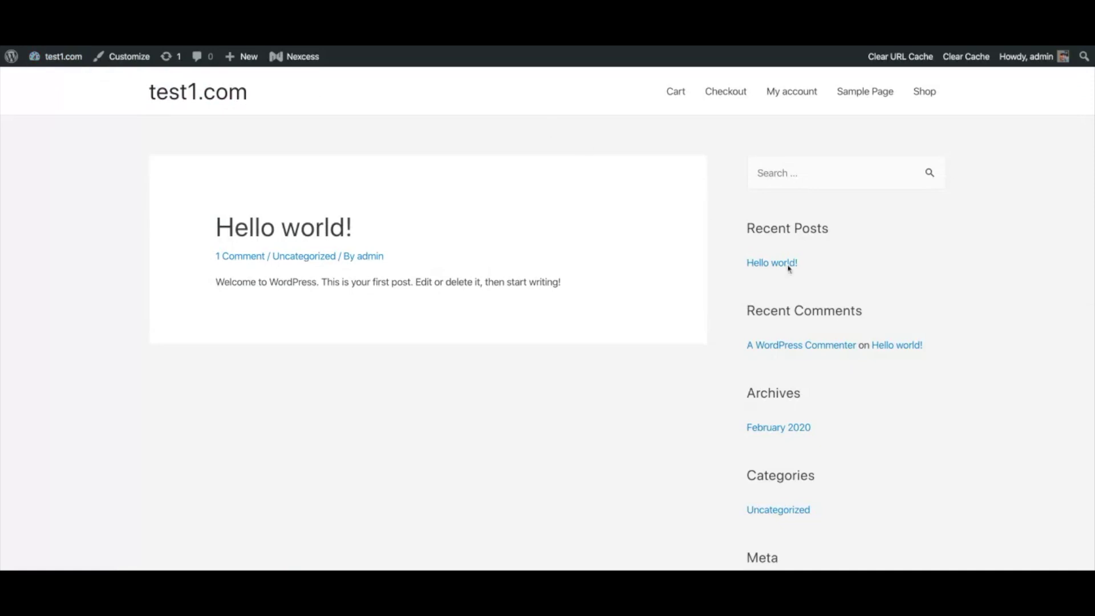
click(924, 93)
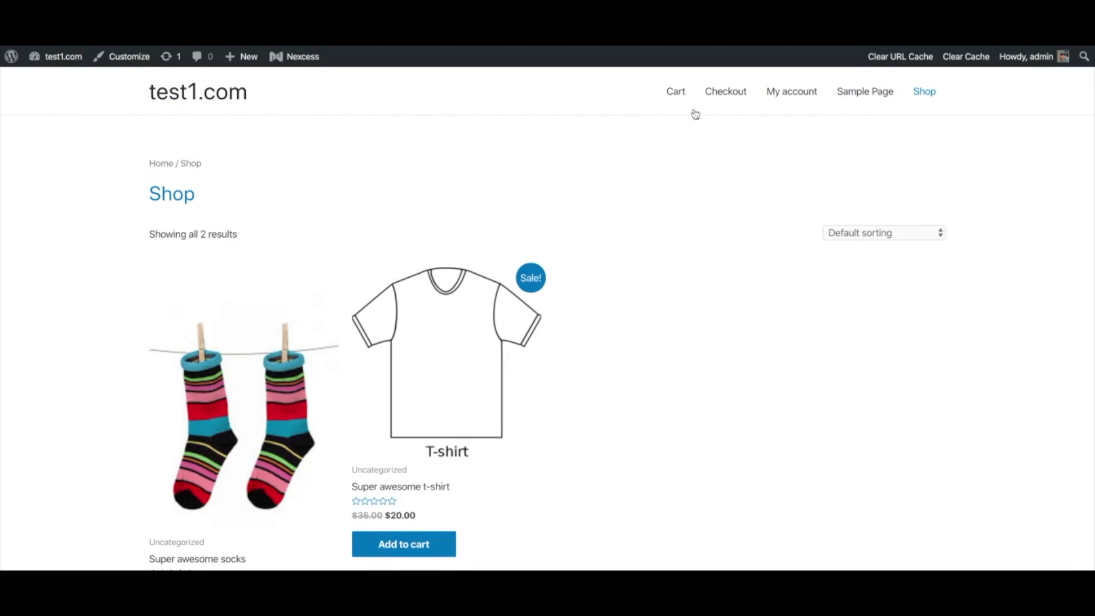
click(677, 100)
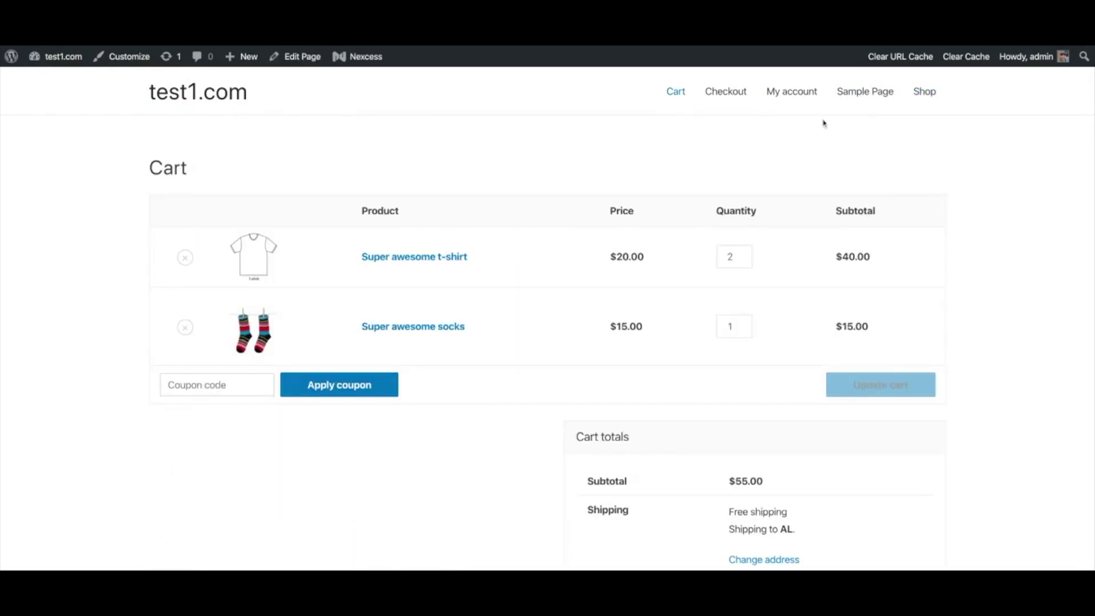
scroll(1032, 301, down, 3)
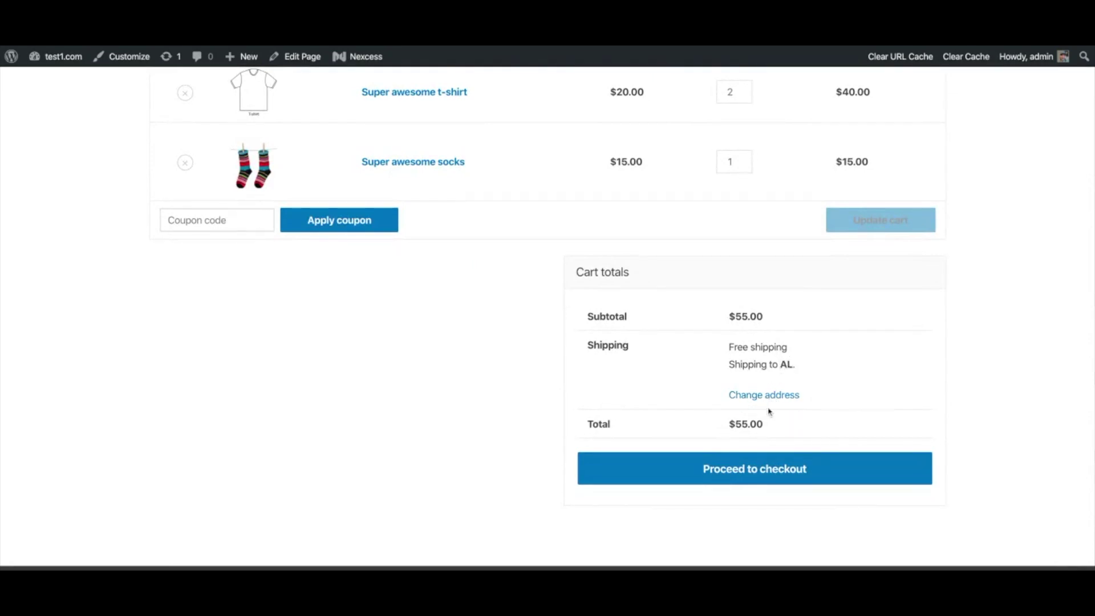
Ship the cart to Texas and confirm $3.58 tax at checkout ($58.58 total), then return to the Dashboard.
click(757, 395)
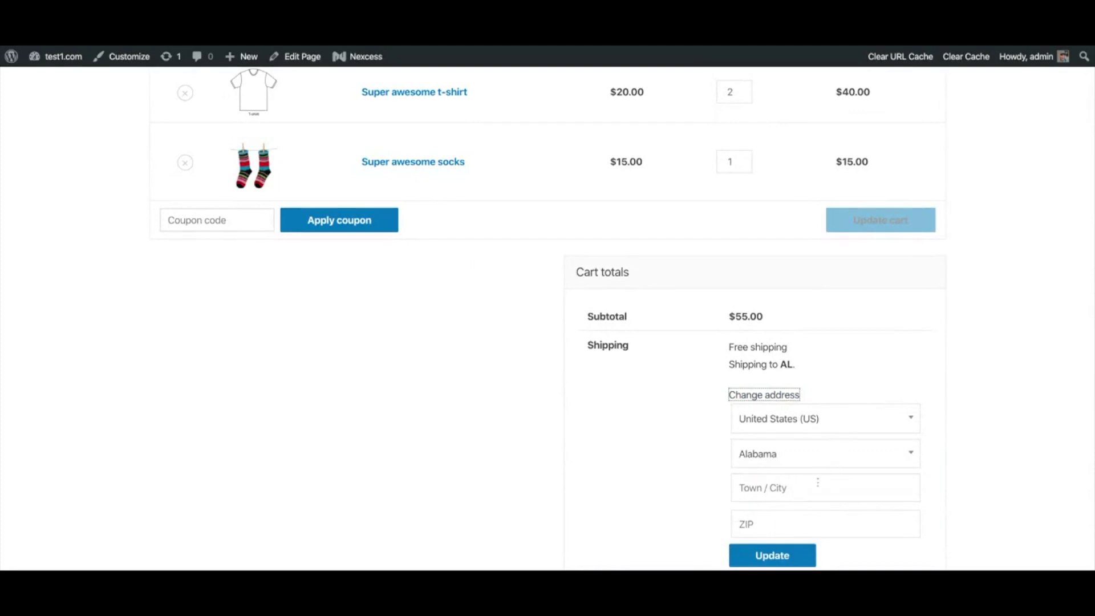
scroll(817, 483, down, 3)
click(775, 333)
scroll(842, 435, down, 3)
scroll(839, 435, down, 1)
text(tex)
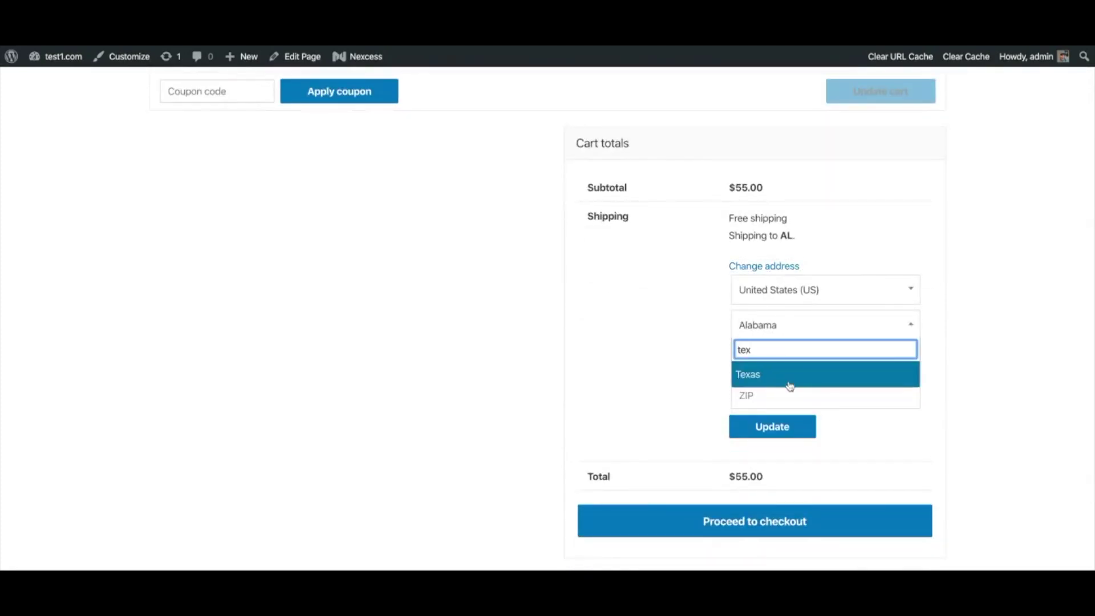
click(787, 376)
click(770, 430)
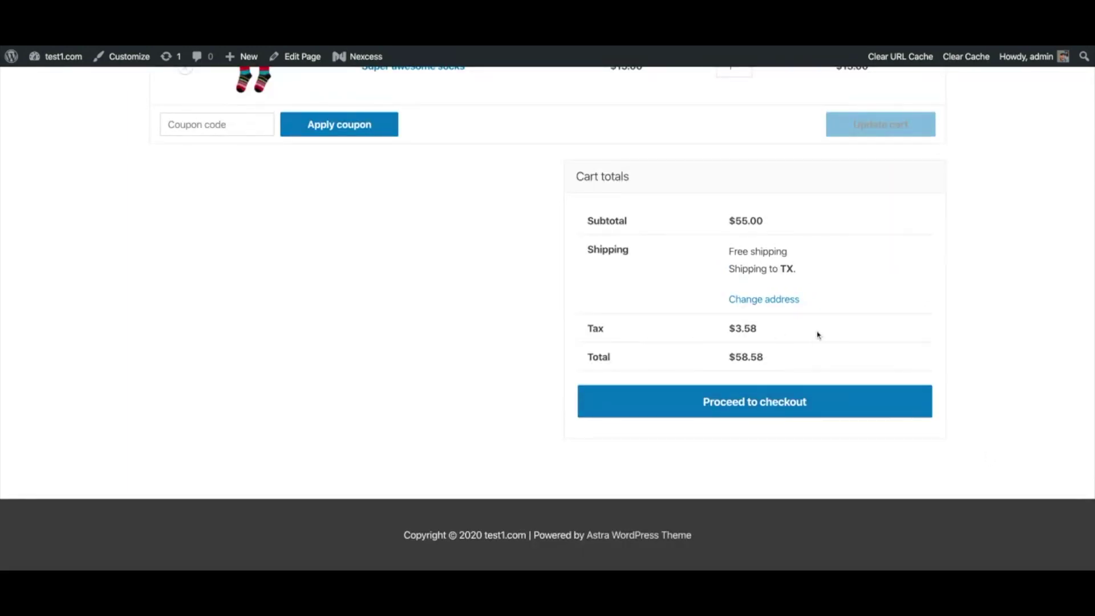
click(758, 408)
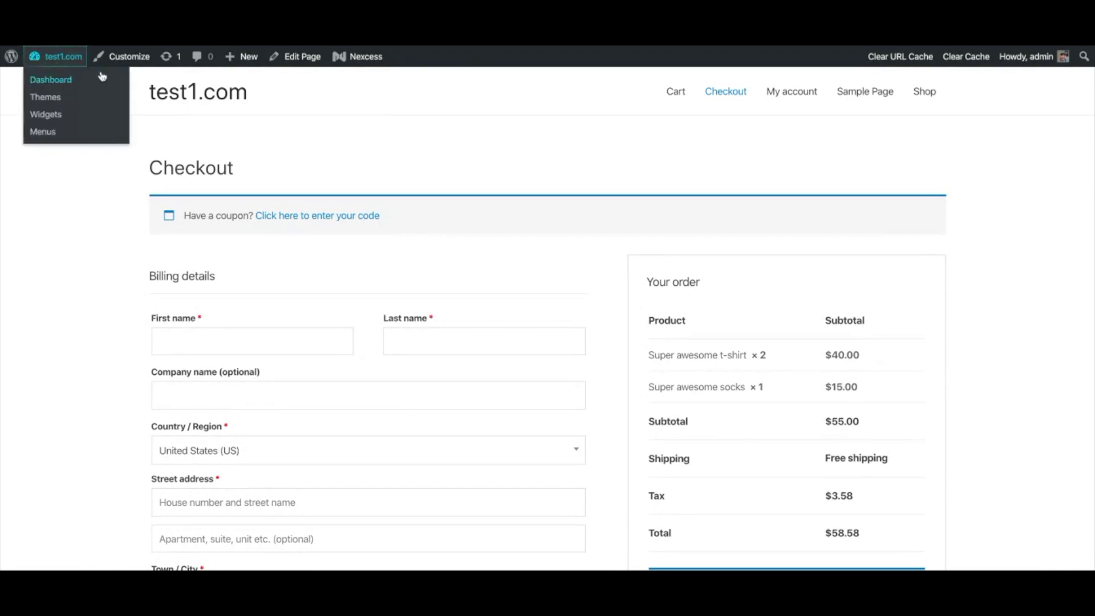
click(101, 79)
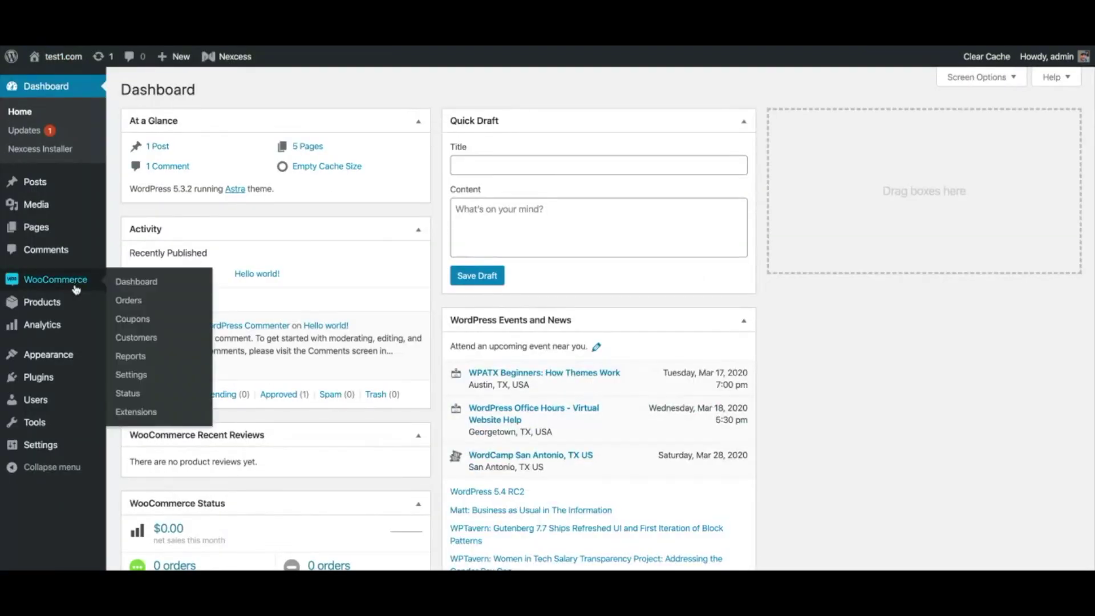
mouse_move(55, 278)
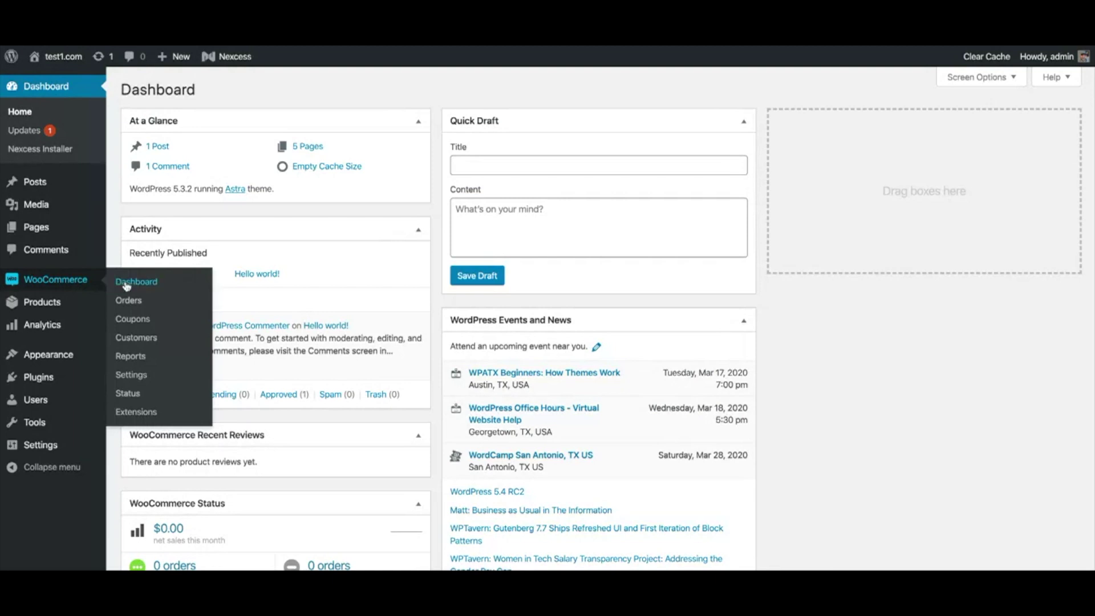
Add and save a standard tax rate row for city Austin at 1%.
click(131, 374)
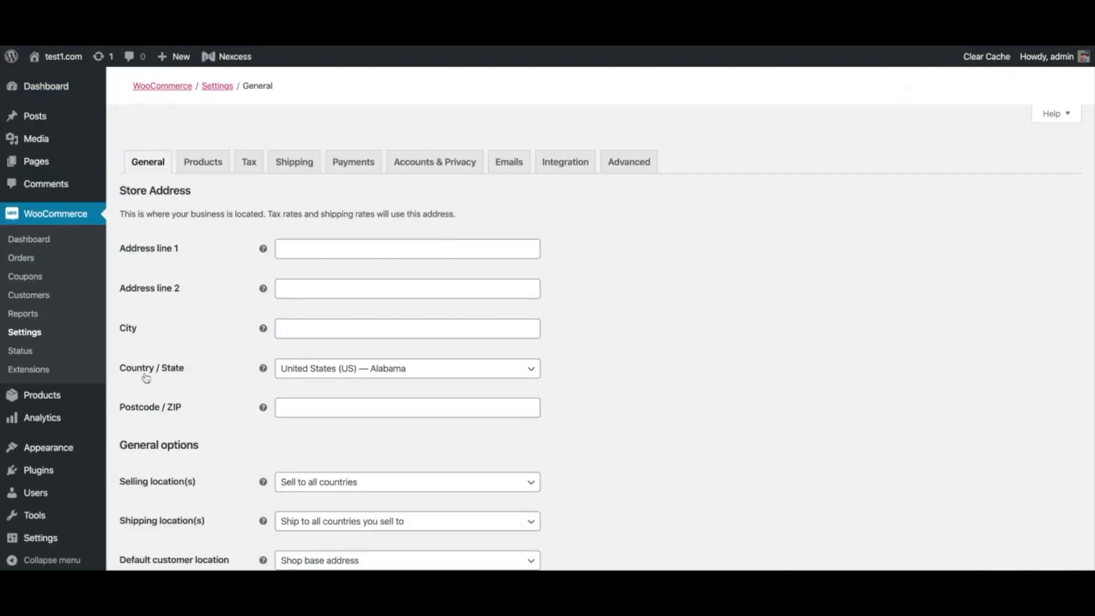
click(248, 165)
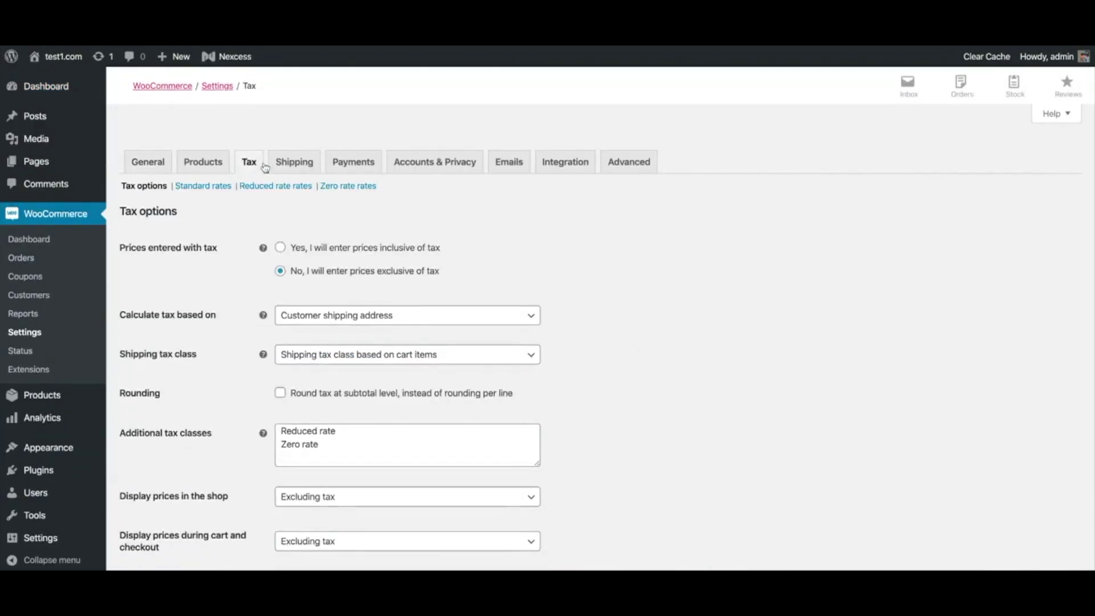
click(204, 185)
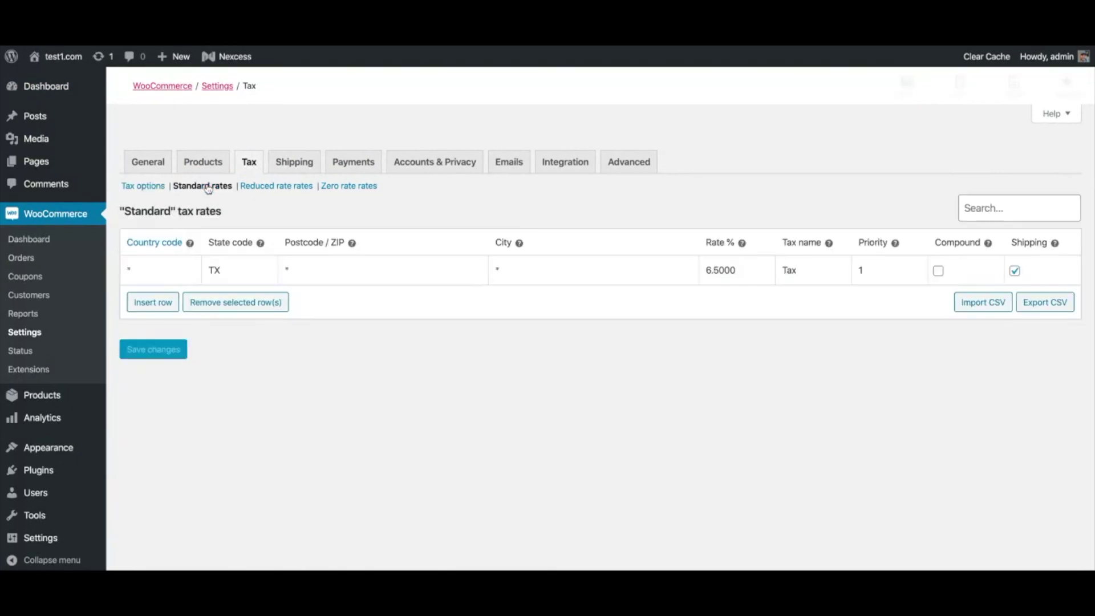
click(152, 302)
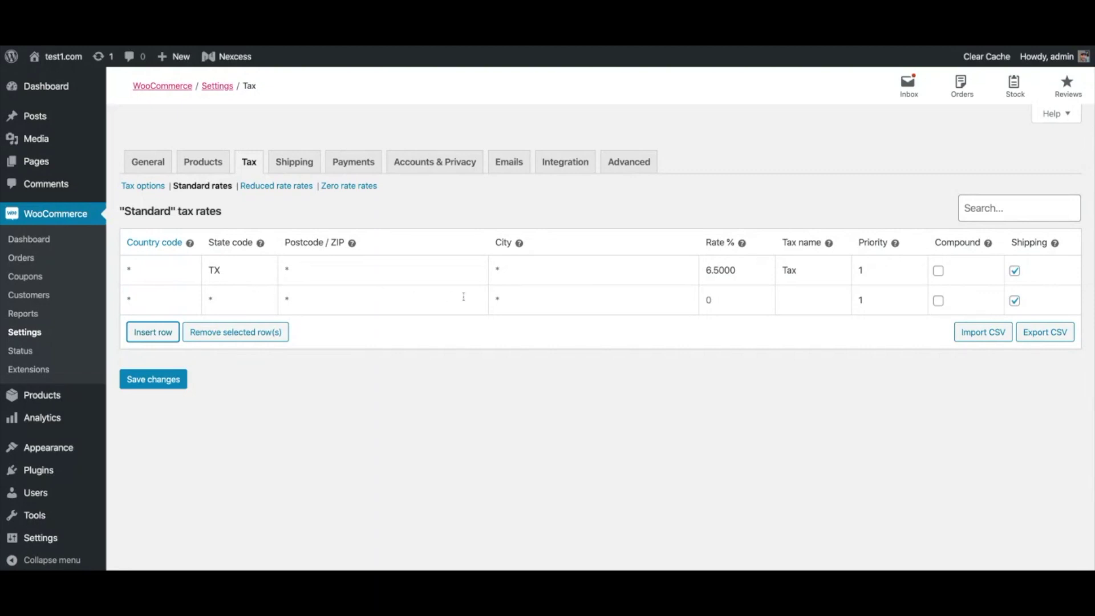
click(573, 299)
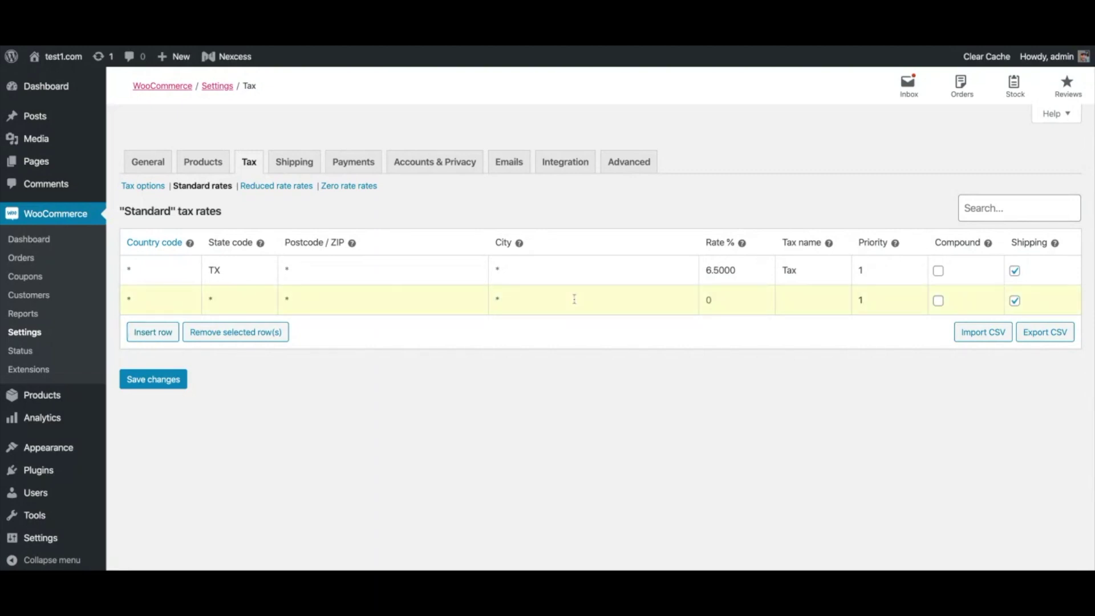
text(Austin)
key(Return)
text(Tax)
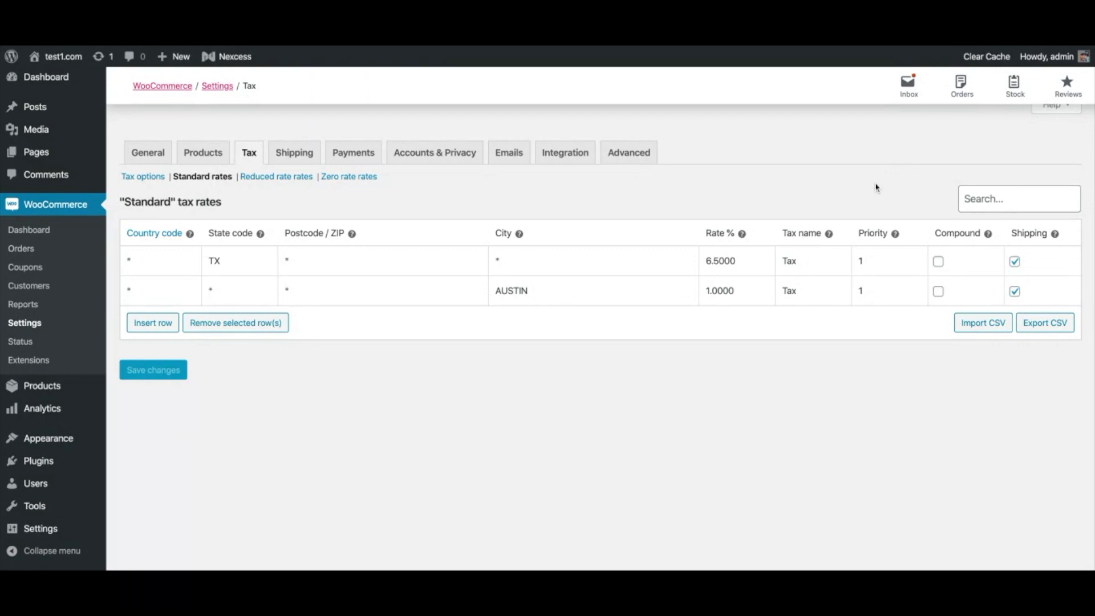
Set the Austin rate's priority to 2 and save.
mouse_move(888, 290)
click(868, 291)
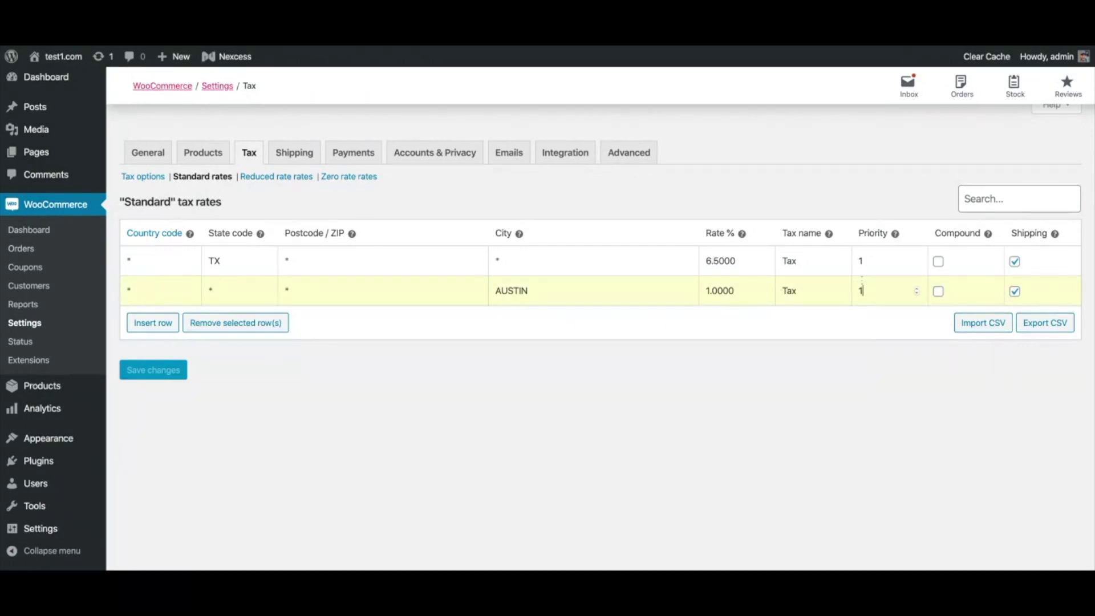
text(2)
click(594, 393)
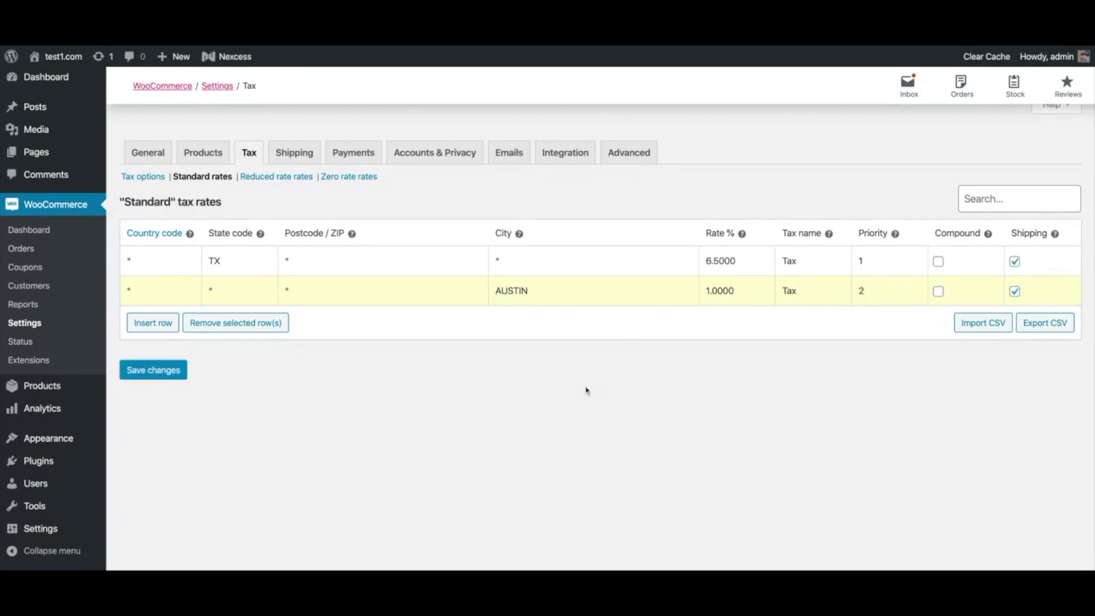
click(142, 372)
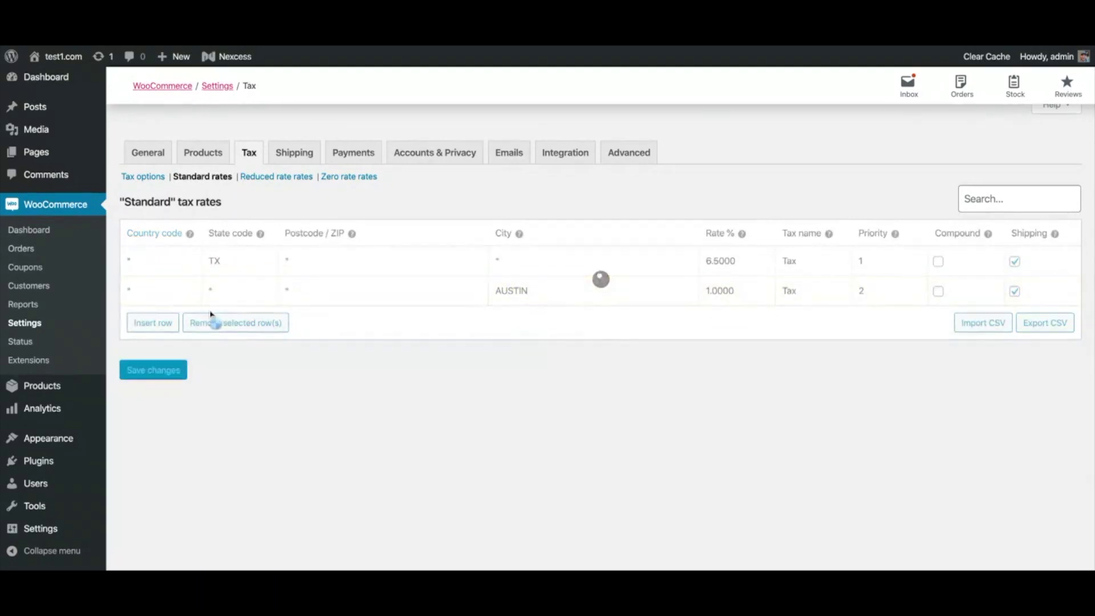
Estimate cart shipping to Austin, TX, showing $3.58 and $0.55 tax lines ($59.13 total), then return to the Dashboard.
click(63, 57)
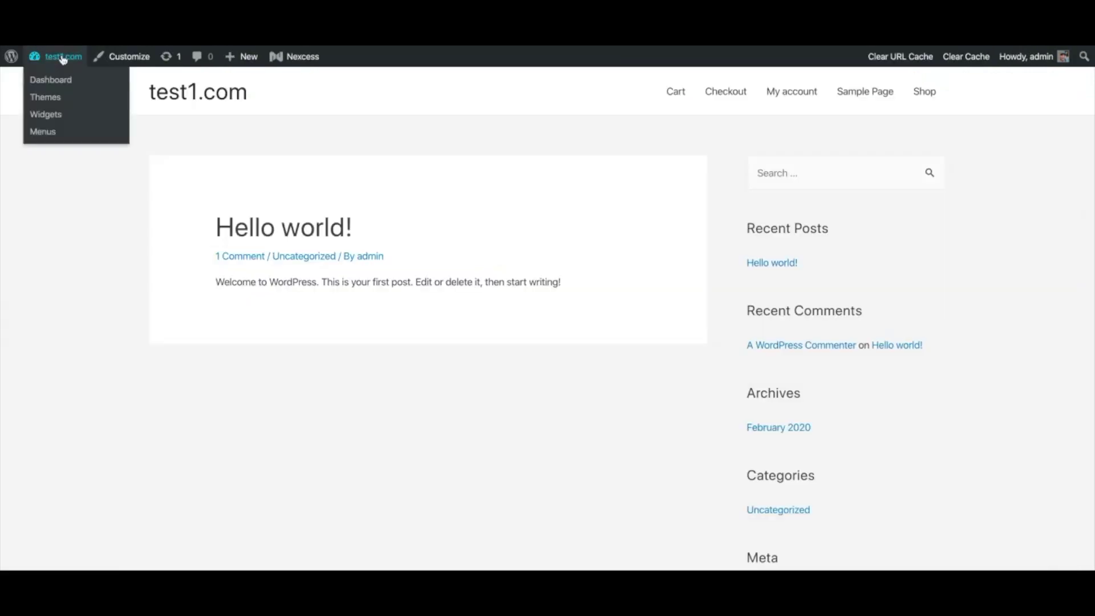
click(678, 94)
scroll(979, 307, down, 3)
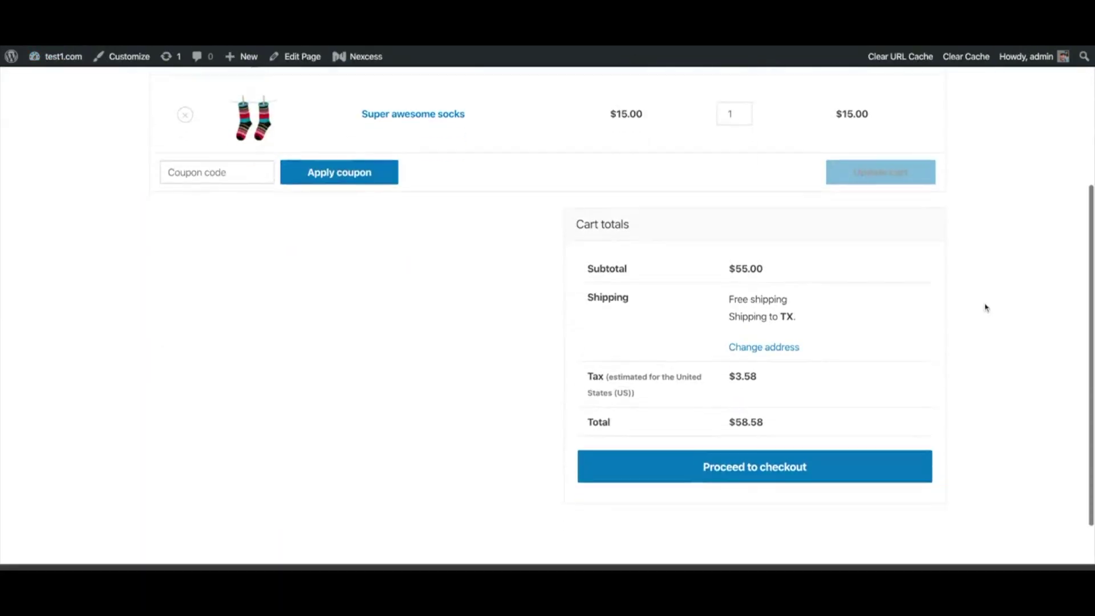
click(762, 347)
click(777, 431)
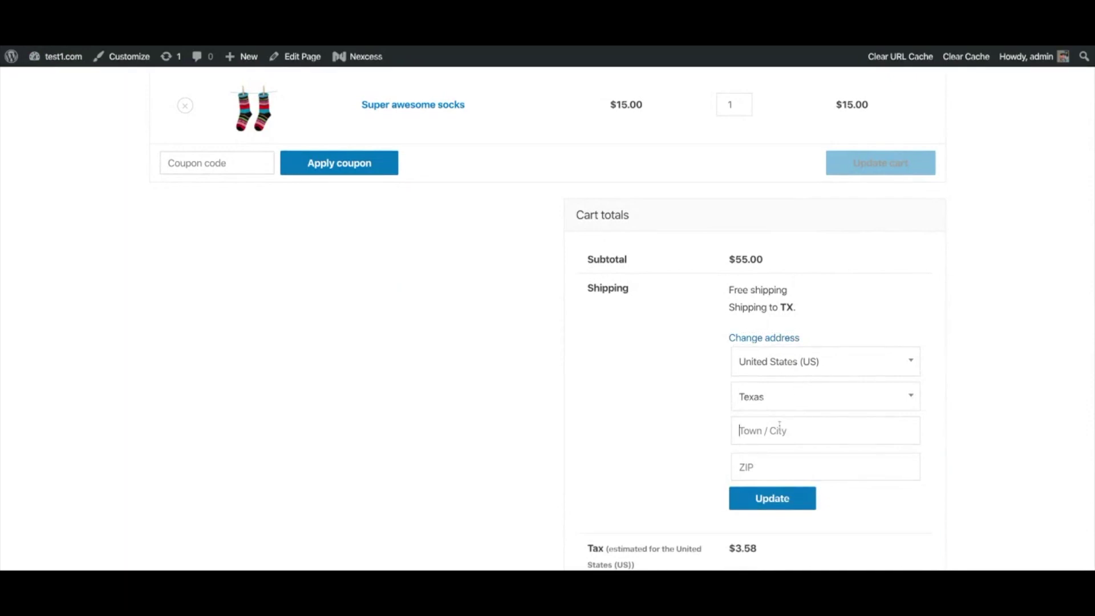
text(Austin)
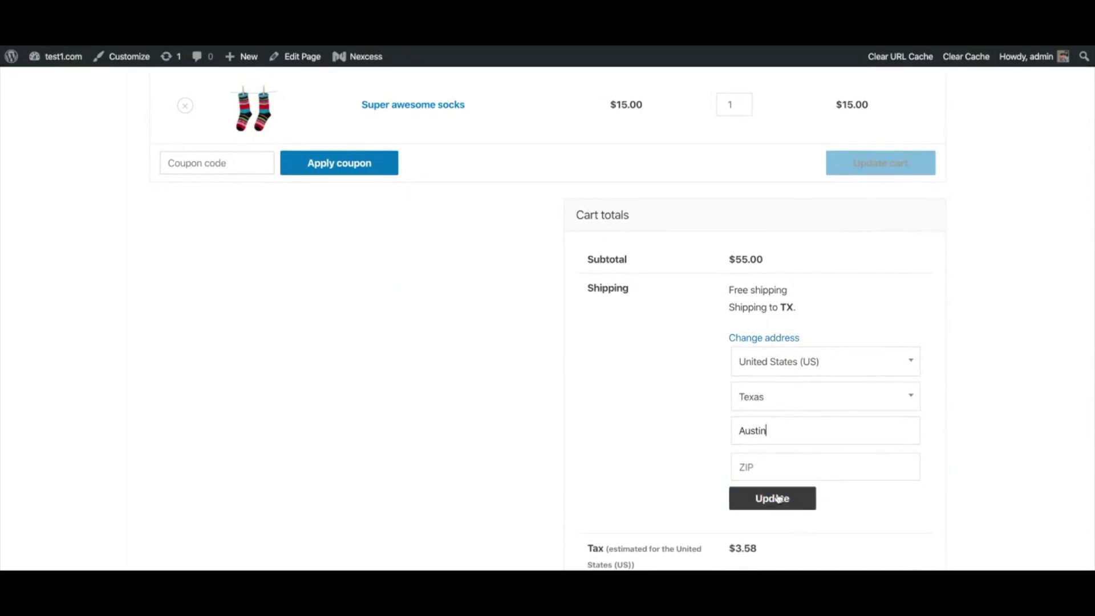
click(774, 500)
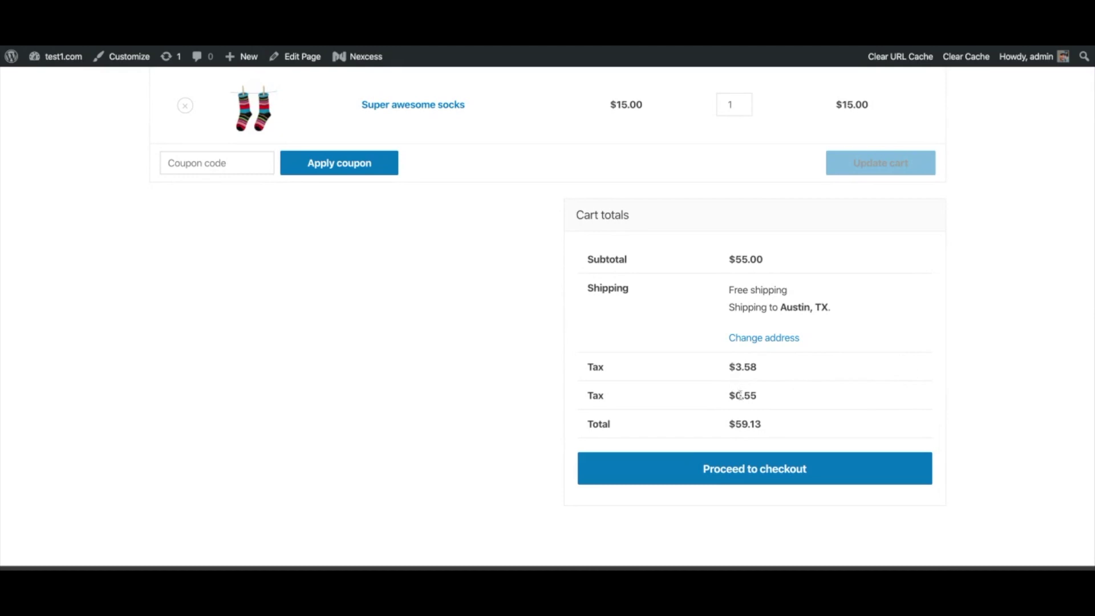
click(66, 57)
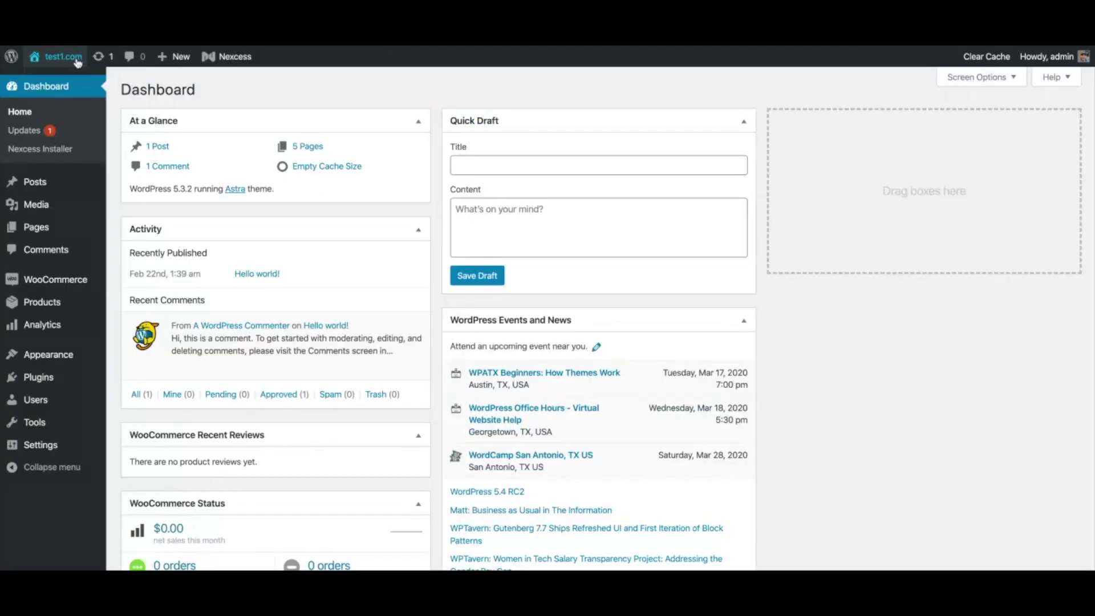
mouse_move(55, 279)
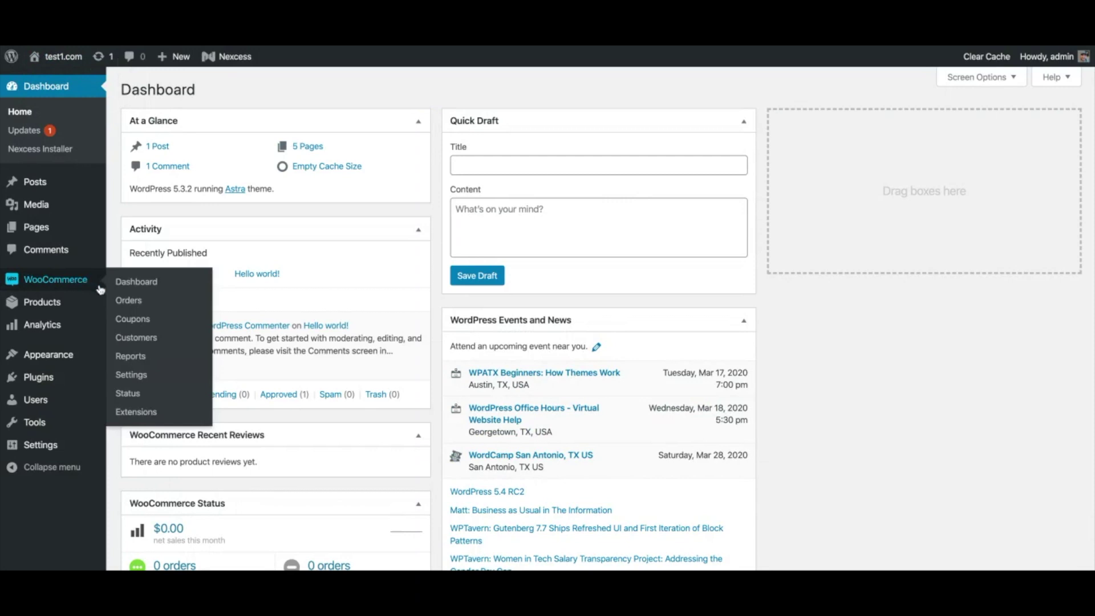
In Standard rates, rename the TX rate 'Texas State Tax' and the Austin rate 'Austin Tax', then save.
click(142, 375)
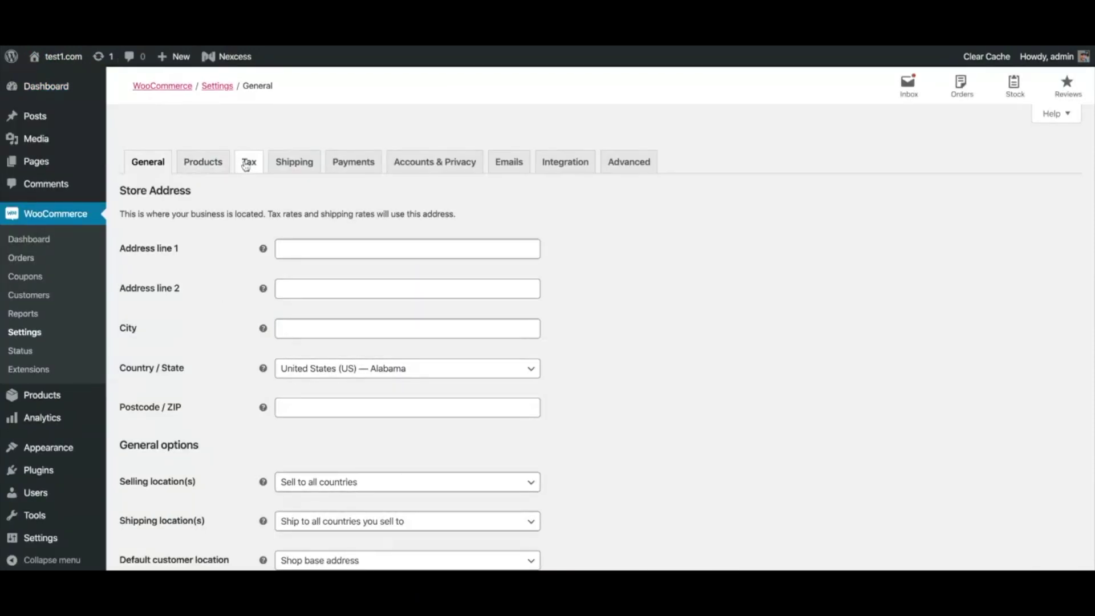
click(245, 165)
click(182, 190)
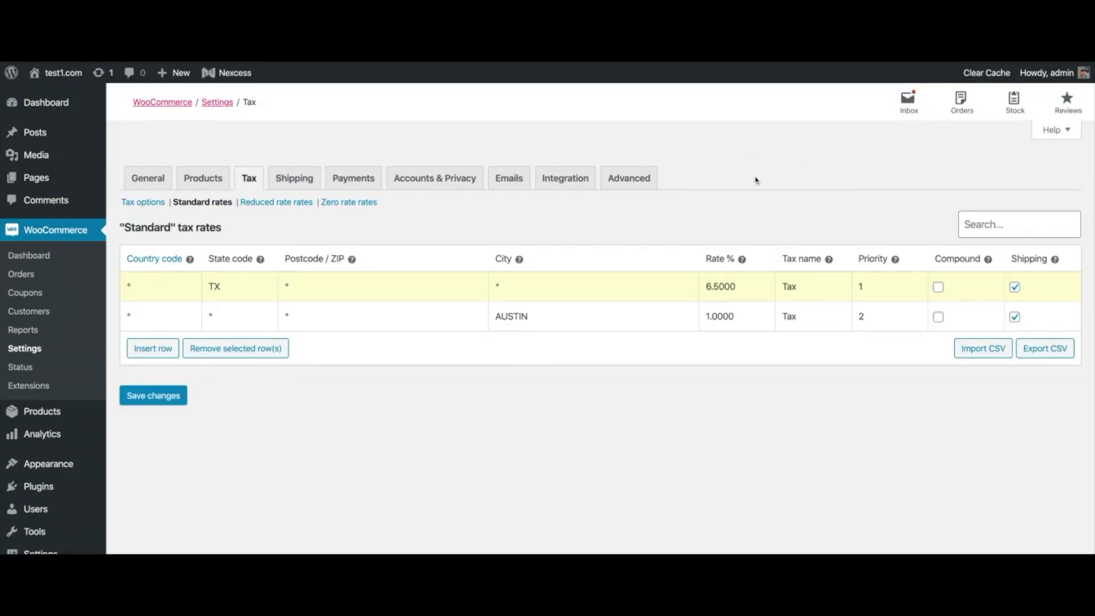
double_click(804, 287)
text(Texas St)
text(ate Tax)
double_click(806, 318)
text(Austin Ta)
text(x)
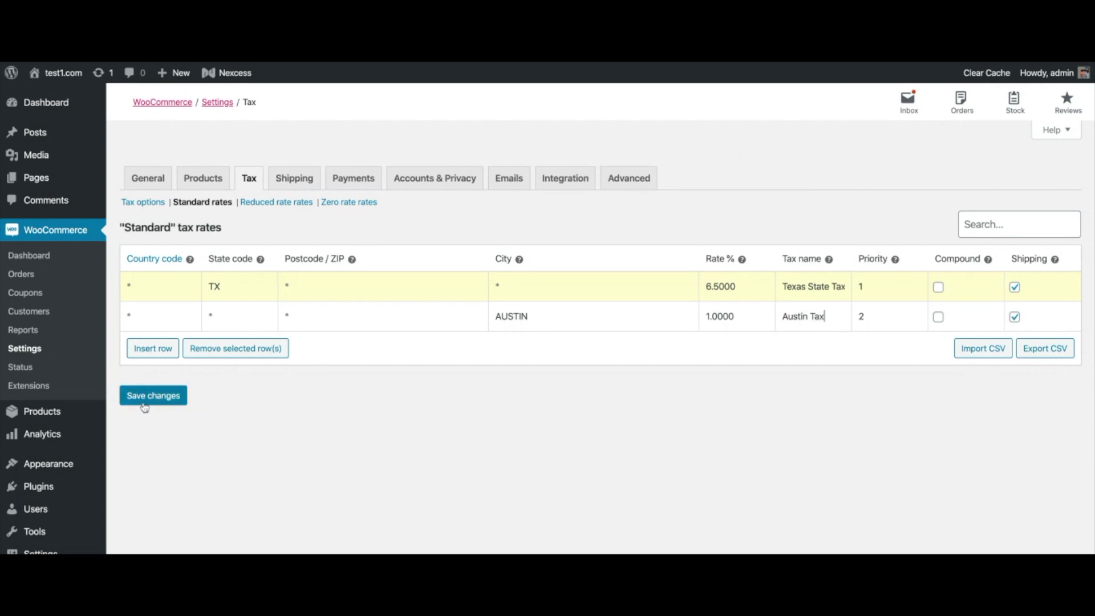
click(142, 402)
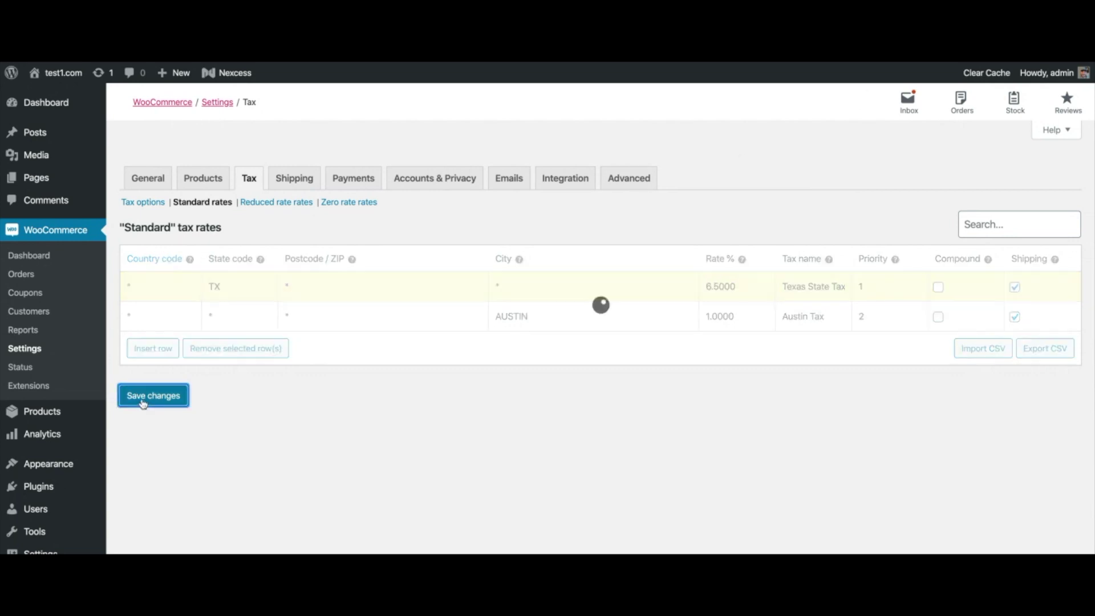
Open the storefront cart and checkout showing Texas State Tax $3.58 and Austin Tax $0.55 ($59.13 total).
click(47, 78)
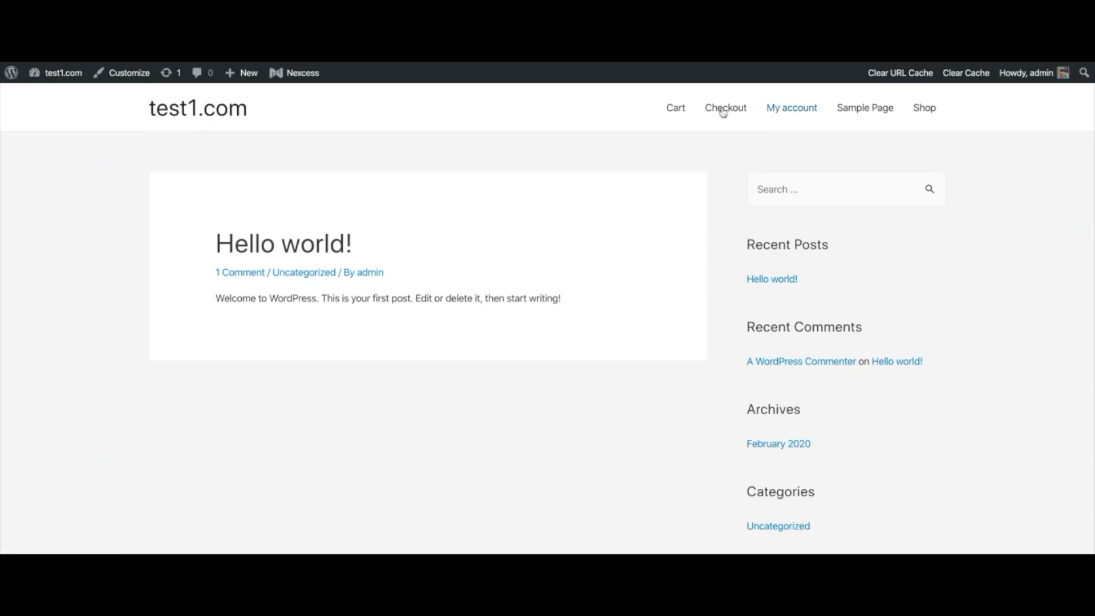
click(675, 107)
scroll(872, 245, down, 2)
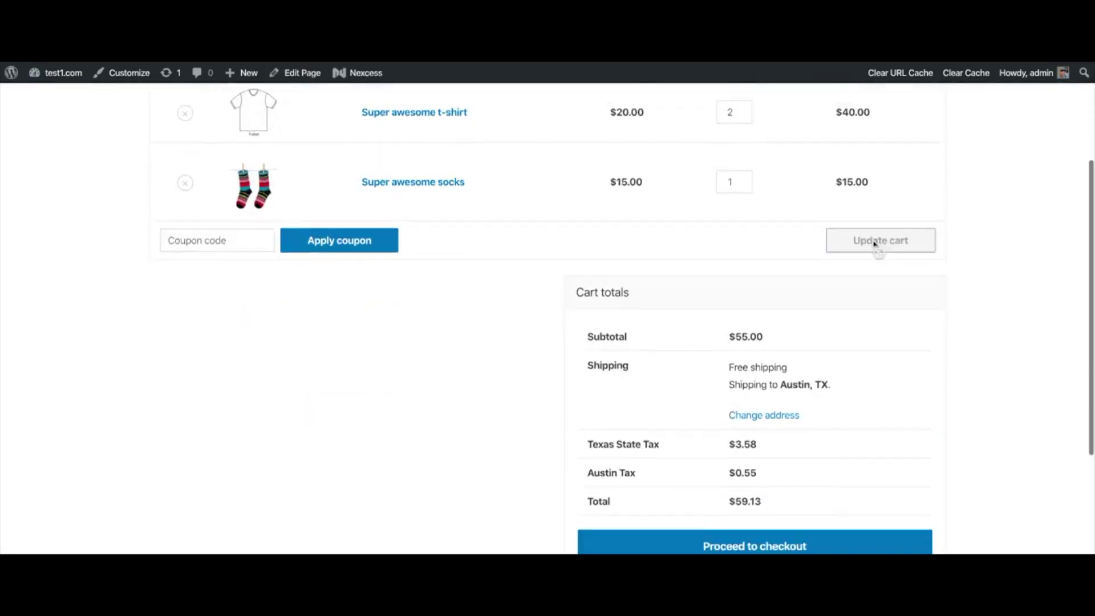
scroll(873, 246, down, 1)
scroll(873, 246, down, 1)
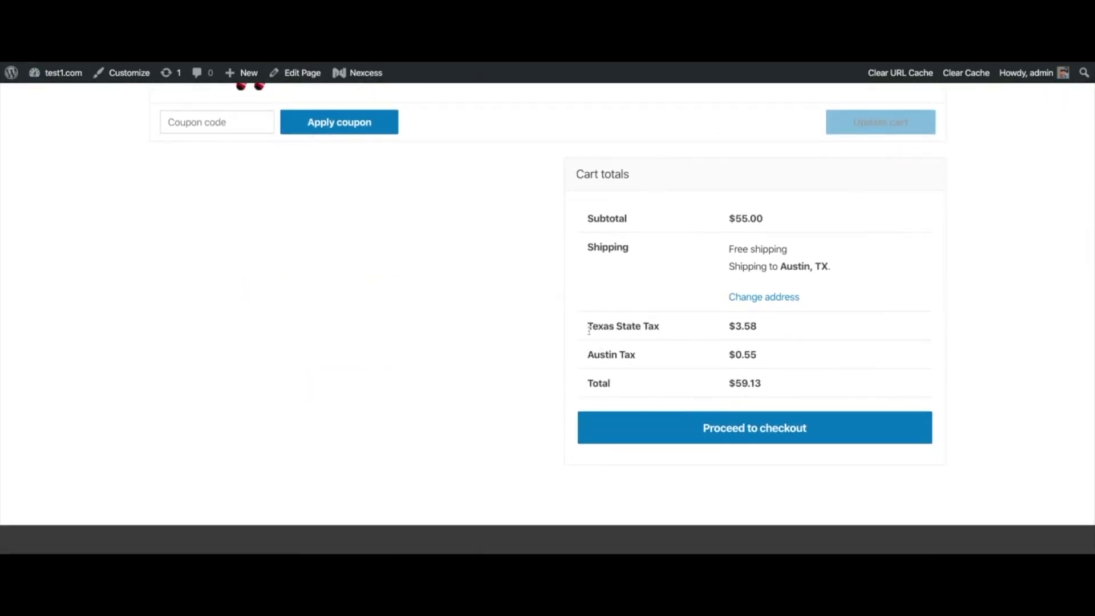
mouse_move(655, 326)
mouse_down()
mouse_move(588, 332)
mouse_move(705, 360)
mouse_up()
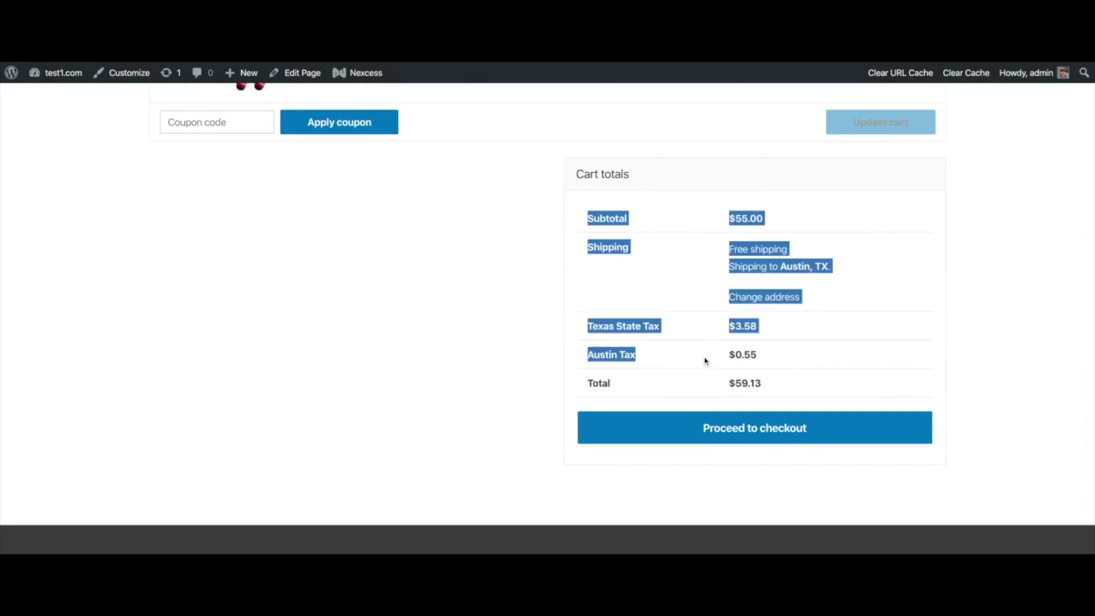
click(614, 325)
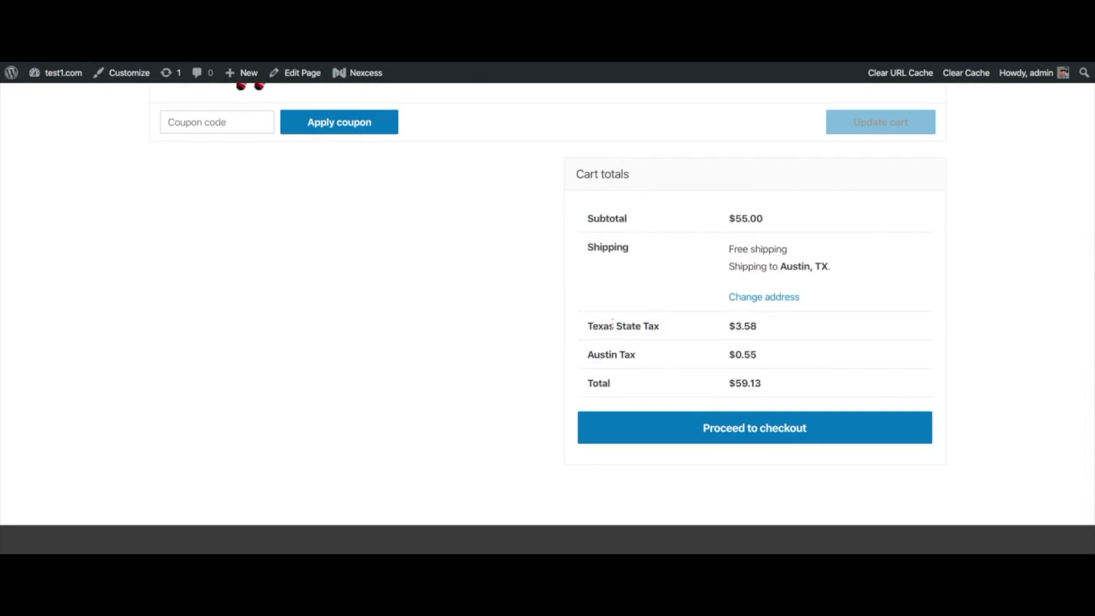
click(715, 422)
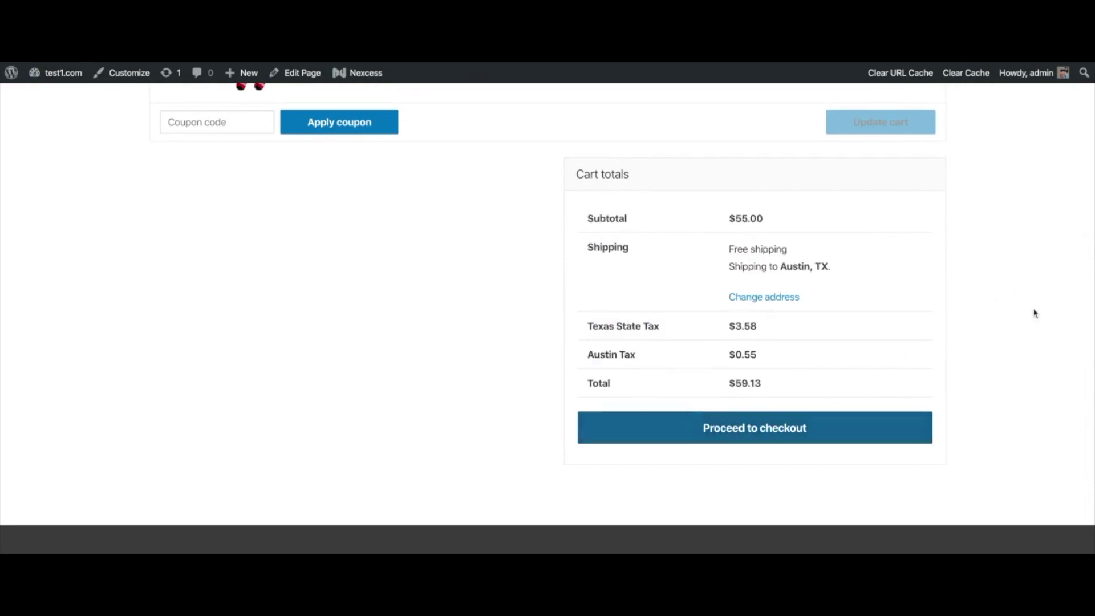
scroll(1058, 277, down, 1)
scroll(1056, 257, down, 2)
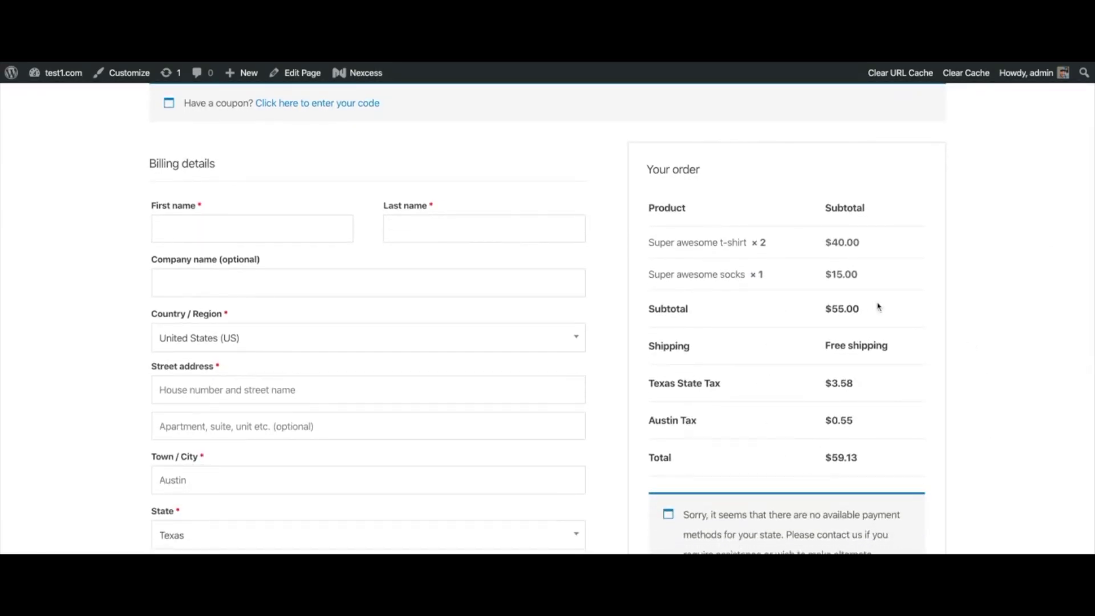
scroll(966, 212, up, 1)
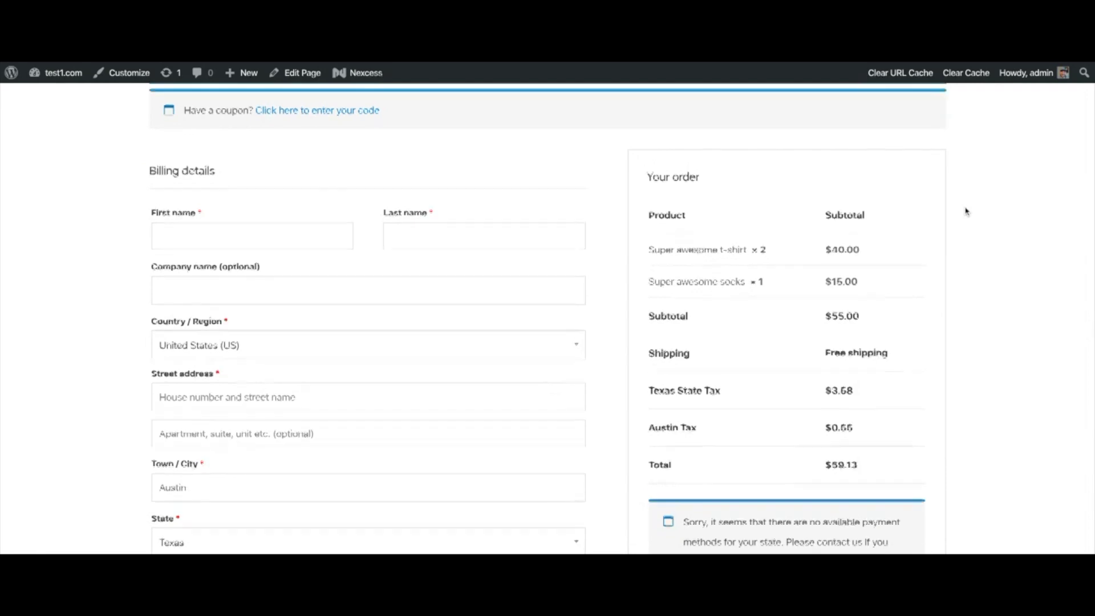
scroll(966, 211, up, 2)
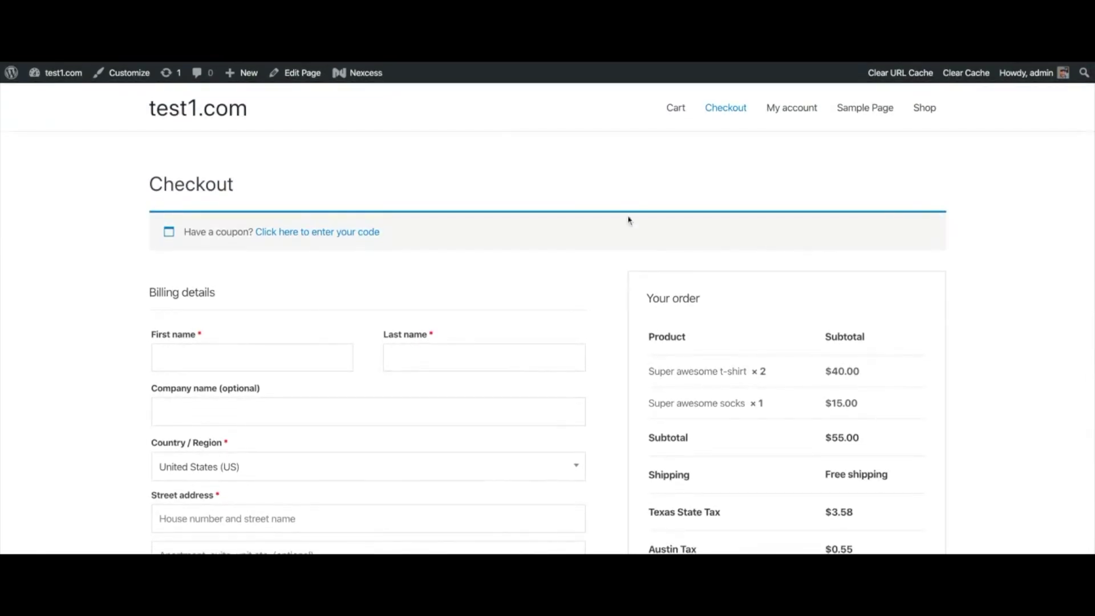